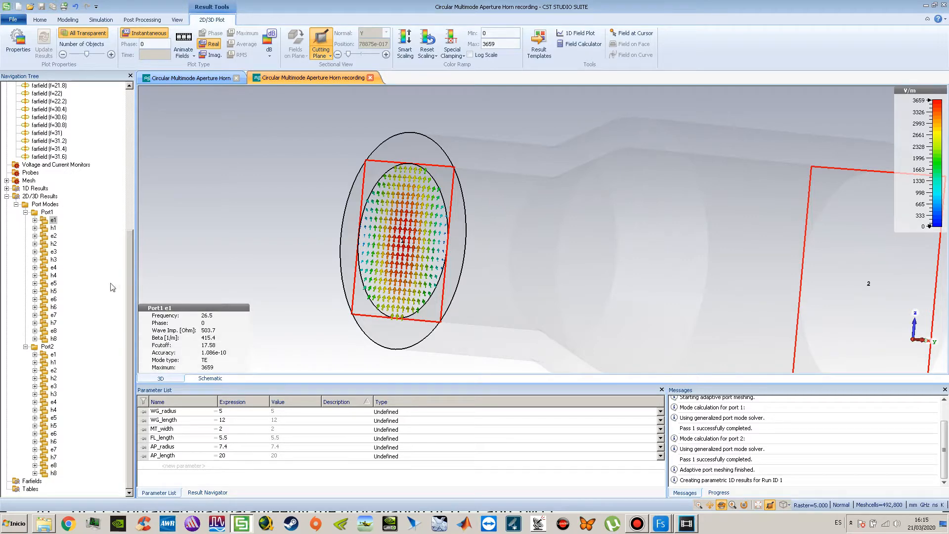
Step: Display Port 1 electric mode e7 and compare its mode type and cutoff frequency with the mode tables in the Focusky presentation
left_click(53, 316)
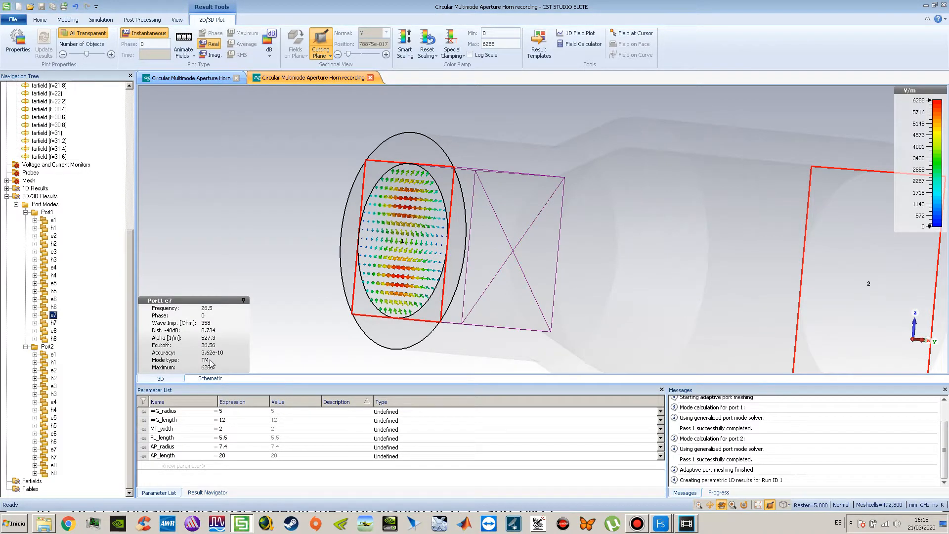
mouse_move(382, 257)
left_mouse_down()
mouse_move(402, 258)
mouse_move(390, 258)
left_mouse_up()
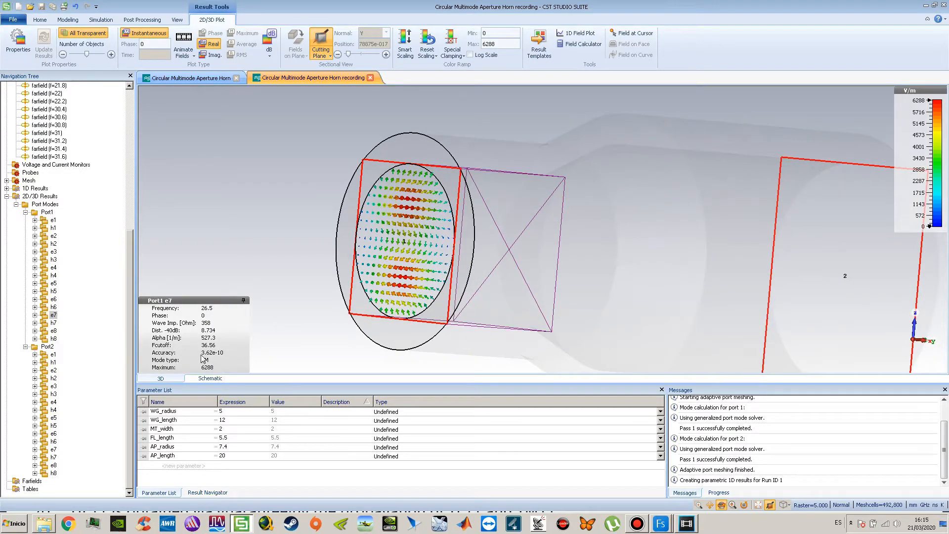
key("alt+Tab")
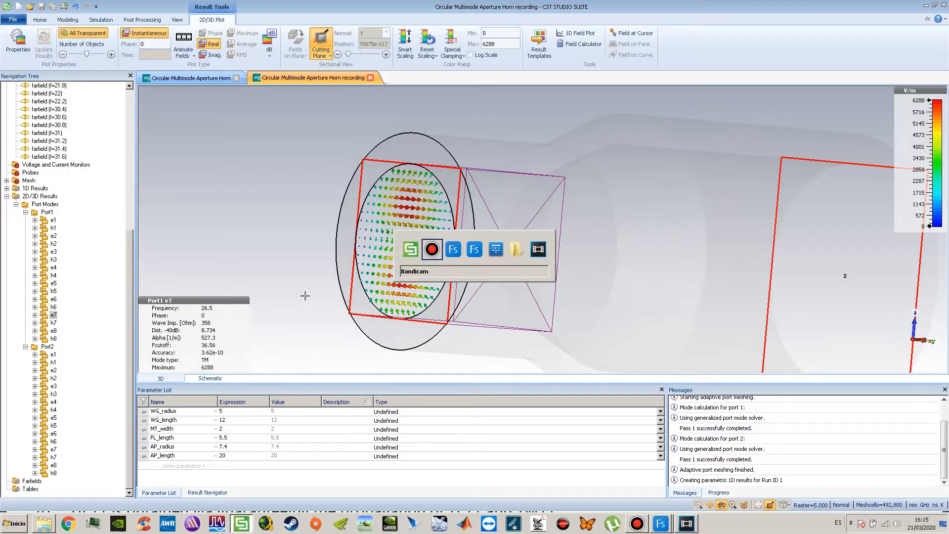
key("alt+Tab")
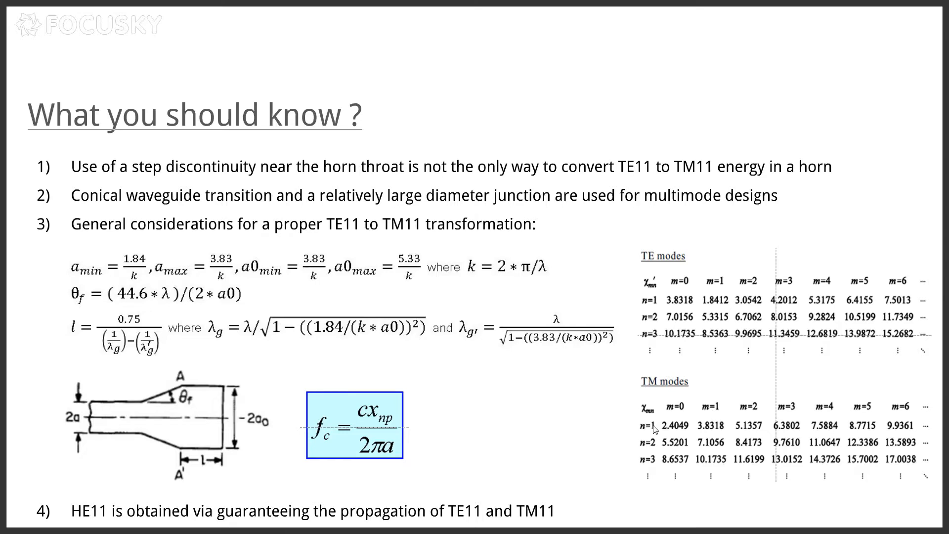
key("alt+Tab")
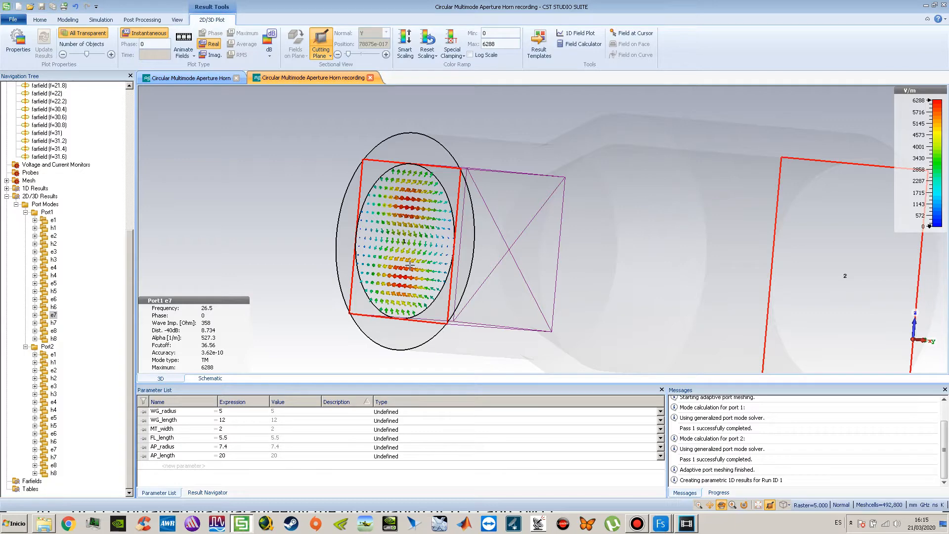
left_click_drag(410, 266, 405, 266)
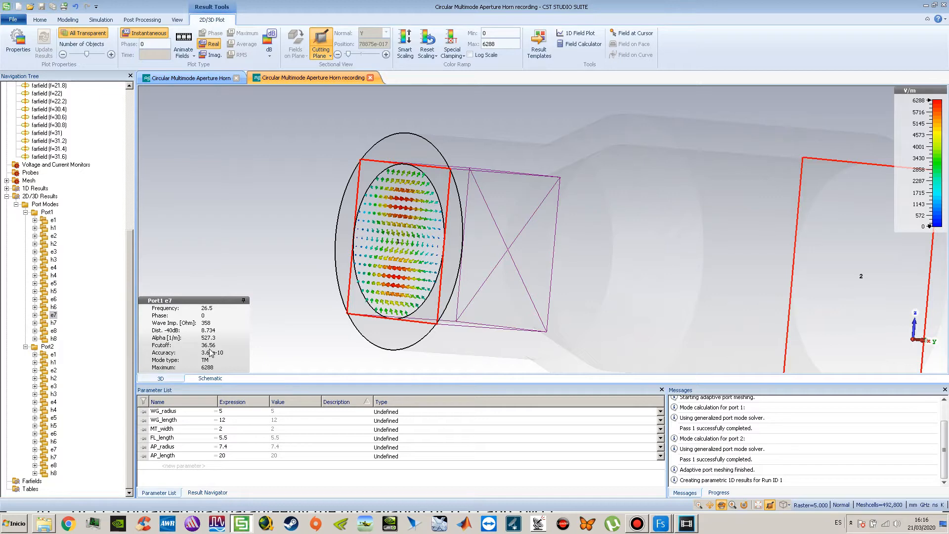
scroll(446, 272, "down", 3)
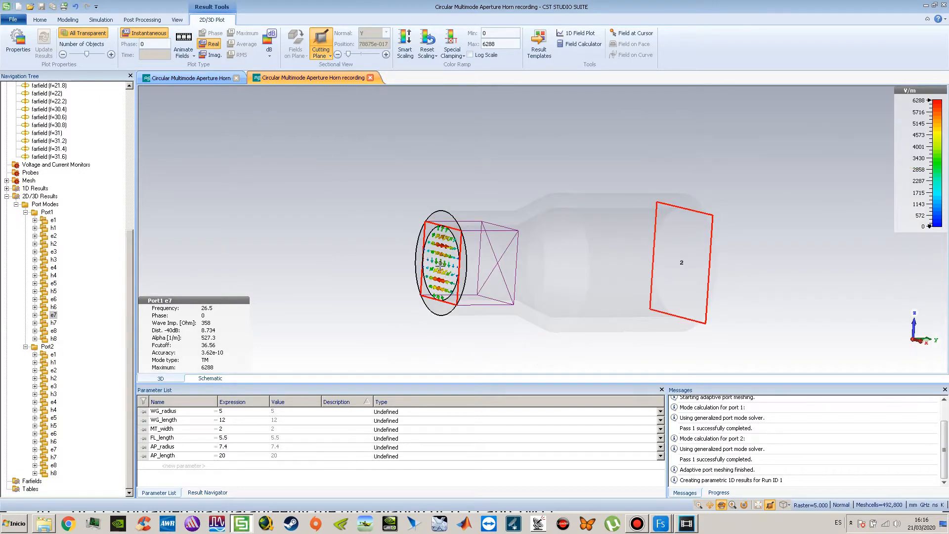
left_click_drag(576, 265, 548, 263)
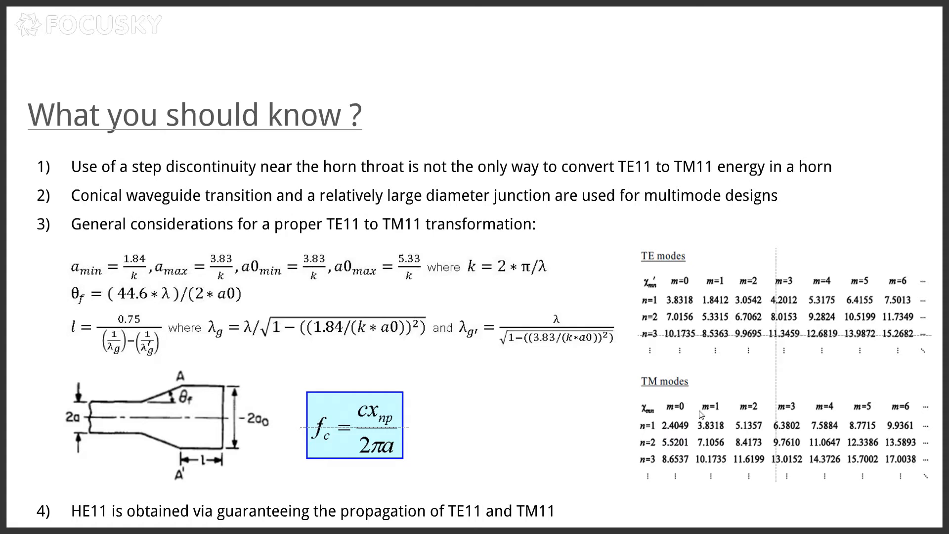
key("alt+Tab")
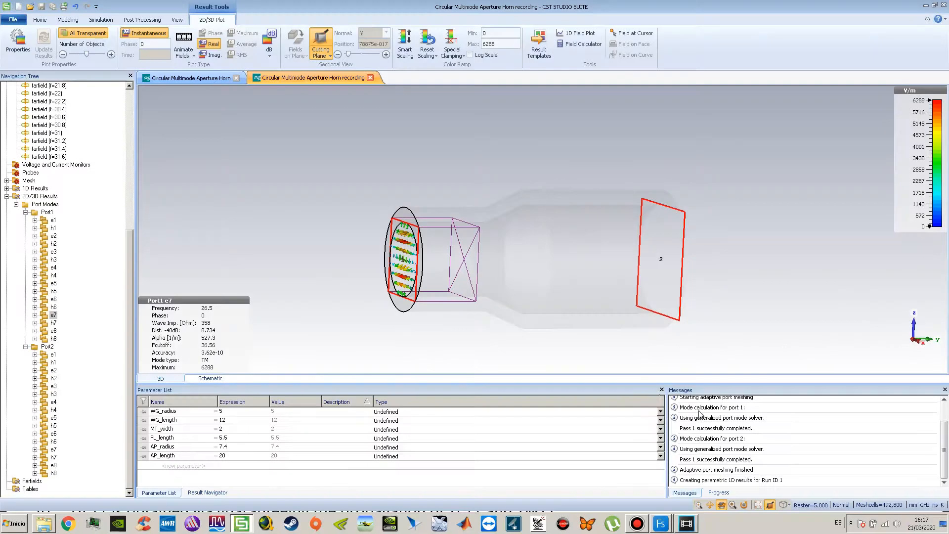
Step: Compare the field patterns, mode types and cutoff frequencies of Port 2 electric modes e1 and e7
left_click(54, 355)
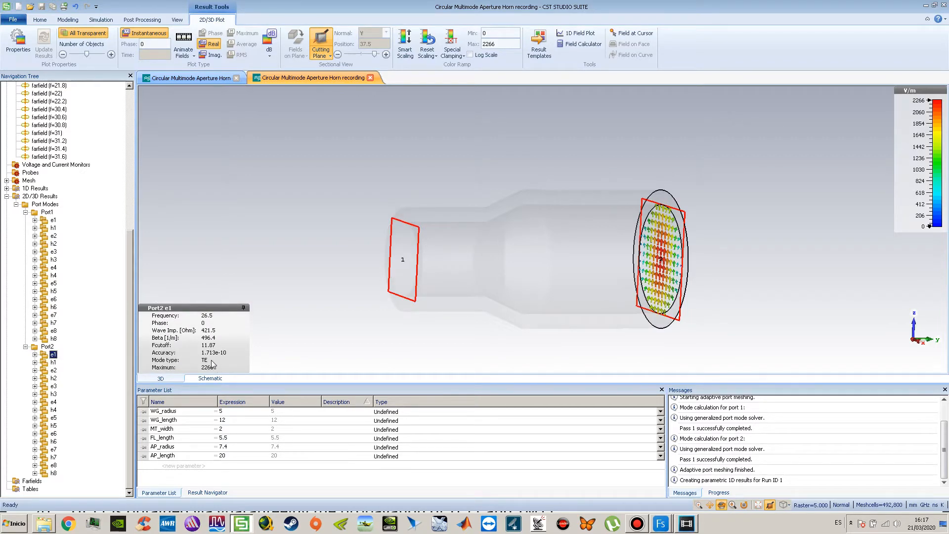
left_click(54, 450)
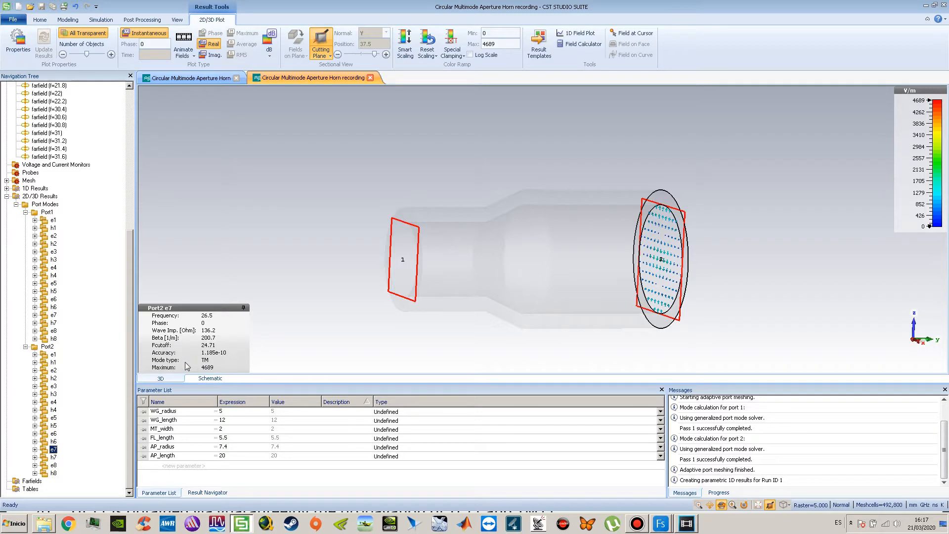
left_click(54, 354)
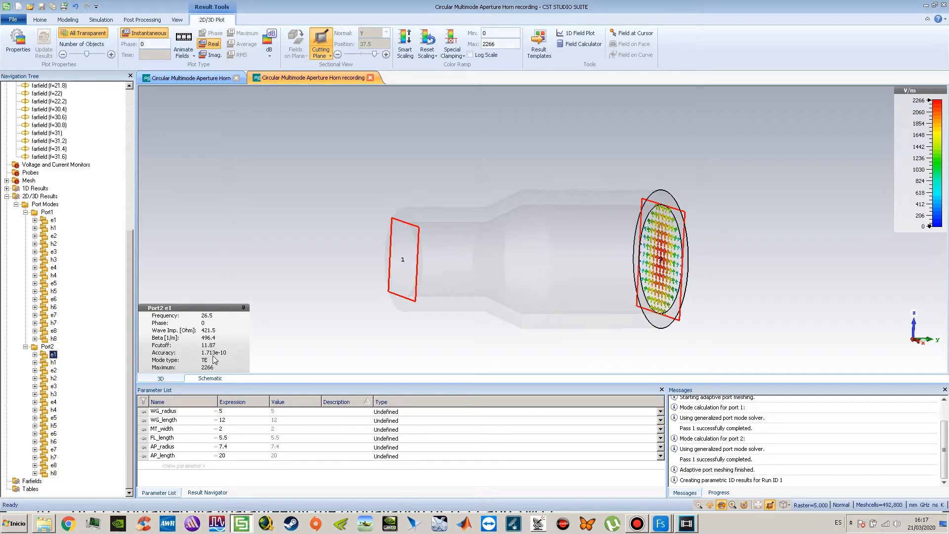
left_click_drag(657, 229, 650, 241)
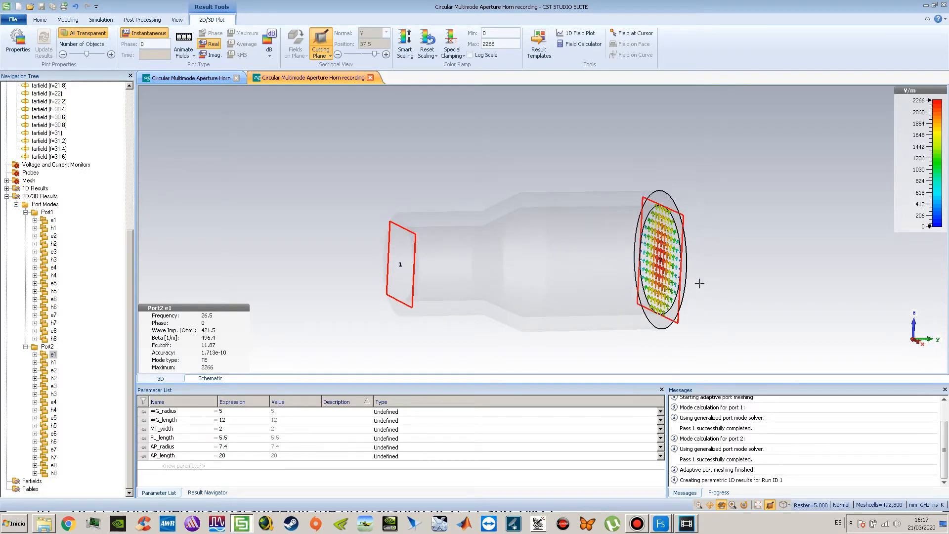
mouse_move(679, 277)
left_mouse_down()
mouse_move(563, 262)
mouse_move(699, 263)
mouse_move(675, 275)
left_mouse_up()
Step: Check the circular multimode horn's frequency targets in the Focusky presentation against Port 2 electric modes e1 and e7 in CST Studio Suite
key("alt+Tab")
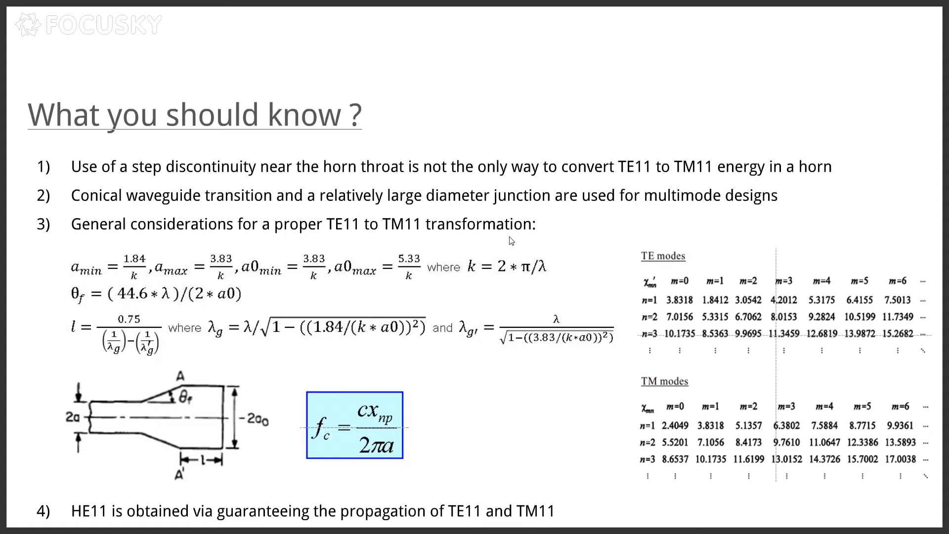
key("Left")
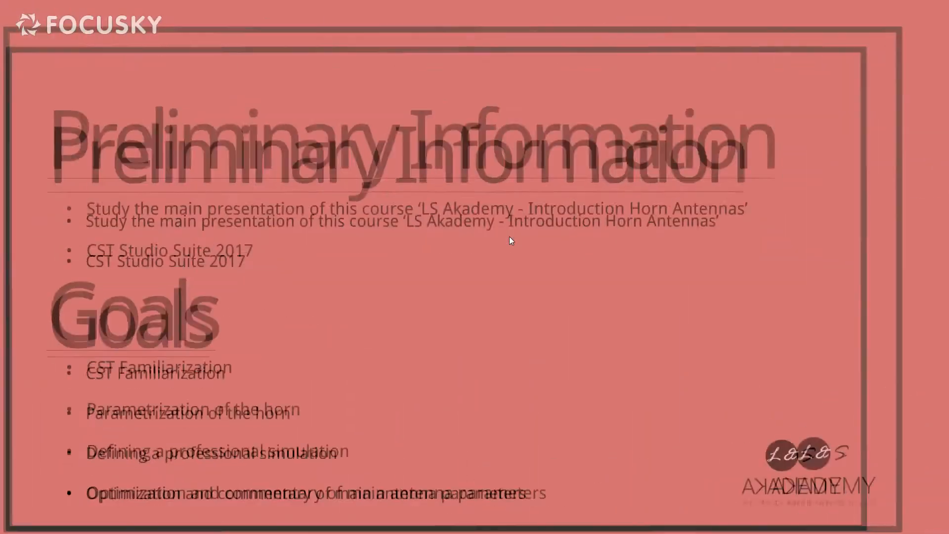
key("Left")
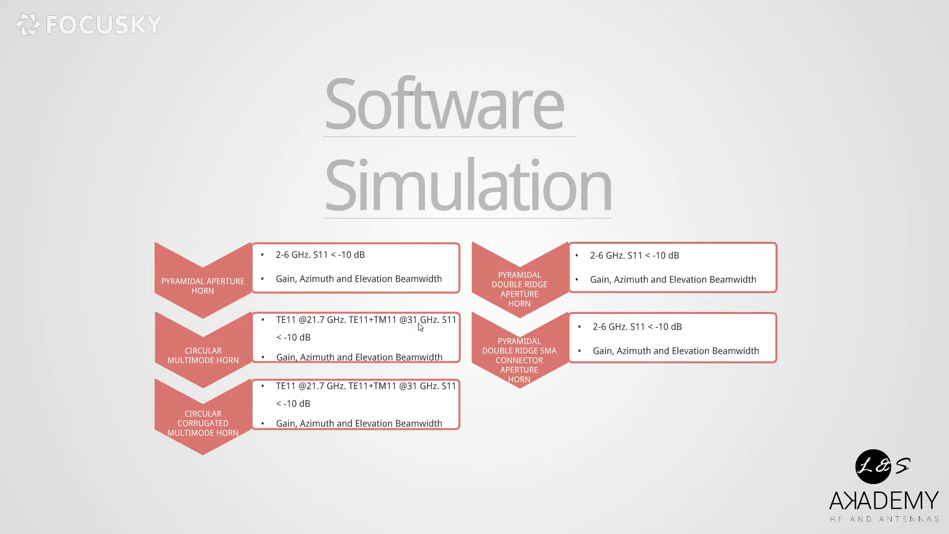
key("alt+Tab")
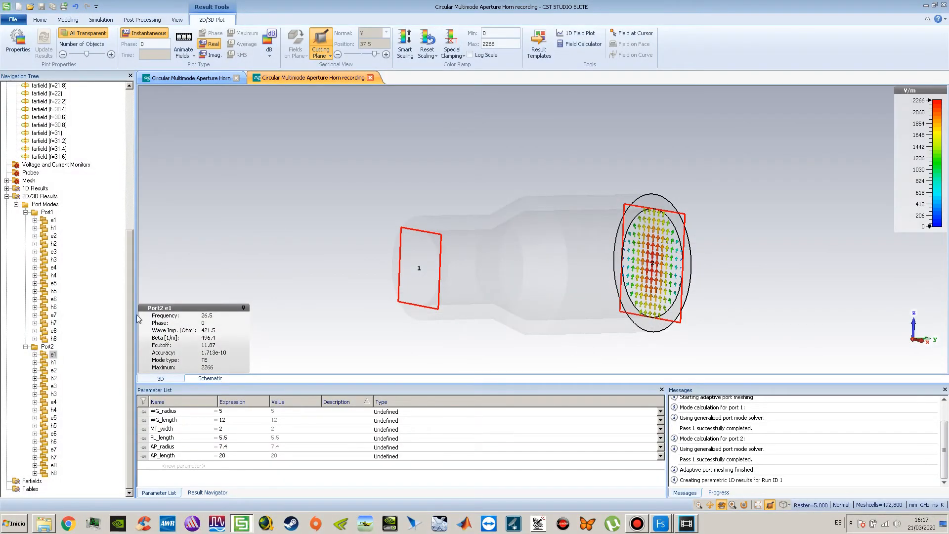
left_click(52, 355)
left_click(54, 449)
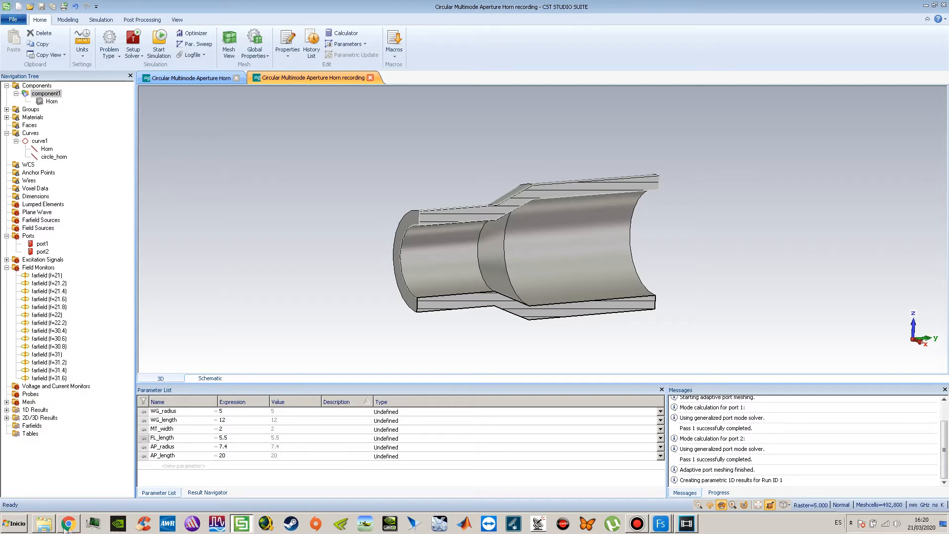
Step: Examine the horn's cutaway interior from several angles alongside its parameters and the port mode results
left_click(7, 417)
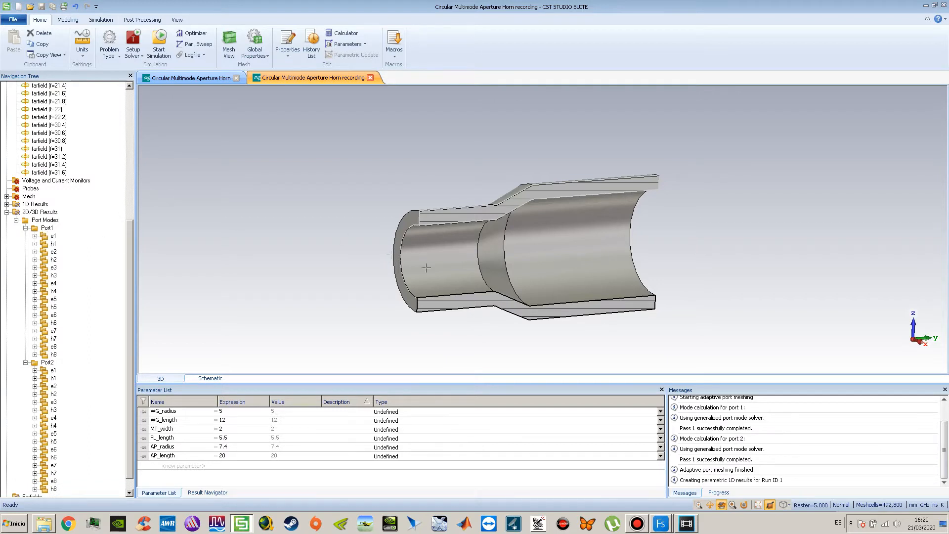
mouse_move(497, 297)
left_mouse_down()
mouse_move(477, 271)
mouse_move(506, 224)
mouse_move(532, 262)
mouse_move(534, 214)
mouse_move(534, 265)
mouse_move(518, 258)
mouse_move(514, 212)
mouse_move(483, 296)
left_mouse_up()
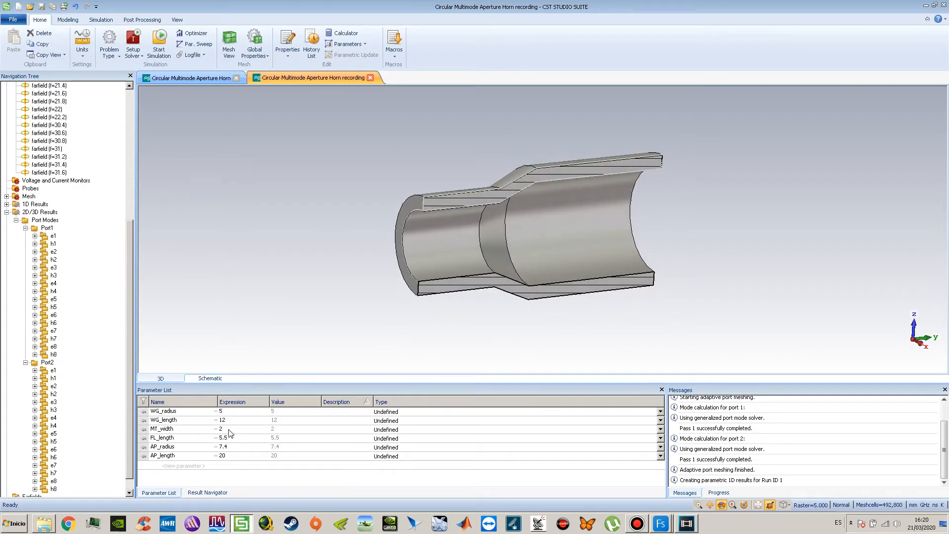
left_click_drag(449, 325, 457, 187)
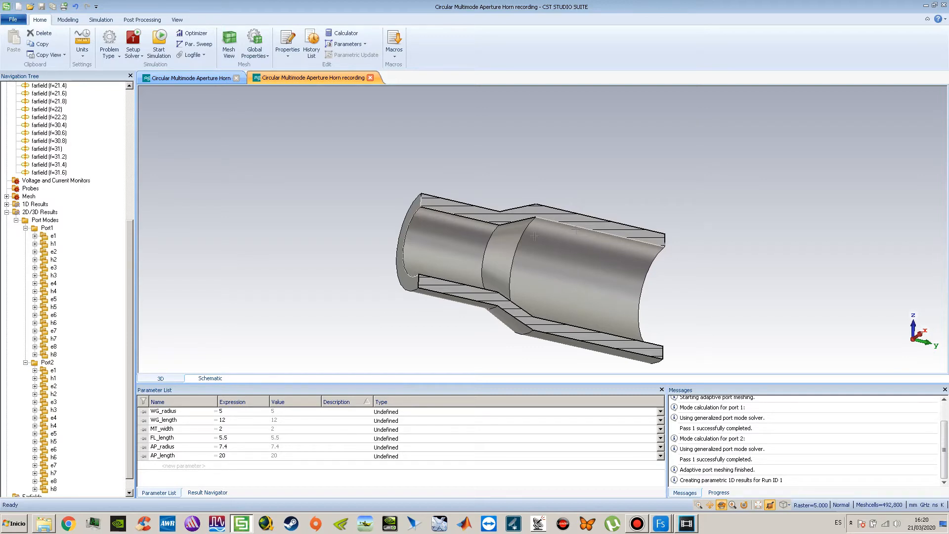
mouse_move(574, 231)
left_mouse_down()
mouse_move(571, 306)
mouse_move(572, 270)
left_mouse_up()
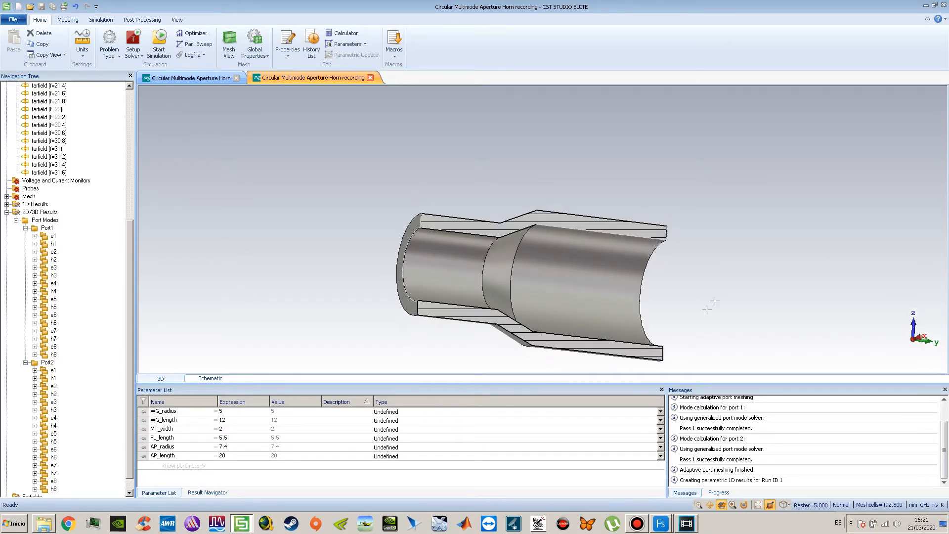
mouse_move(659, 276)
left_mouse_down()
mouse_move(658, 296)
mouse_move(650, 277)
left_mouse_up()
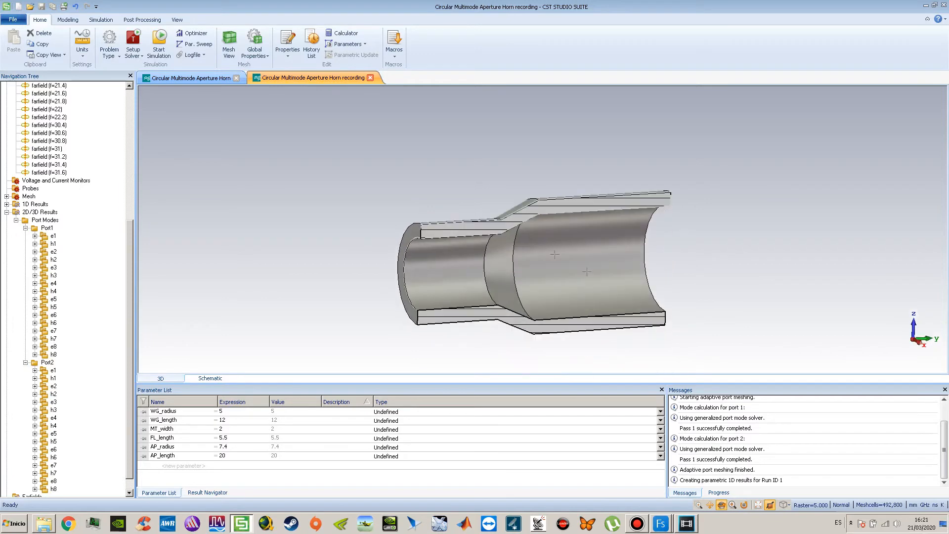
mouse_move(497, 247)
left_mouse_down()
mouse_move(492, 254)
mouse_move(539, 255)
left_mouse_up()
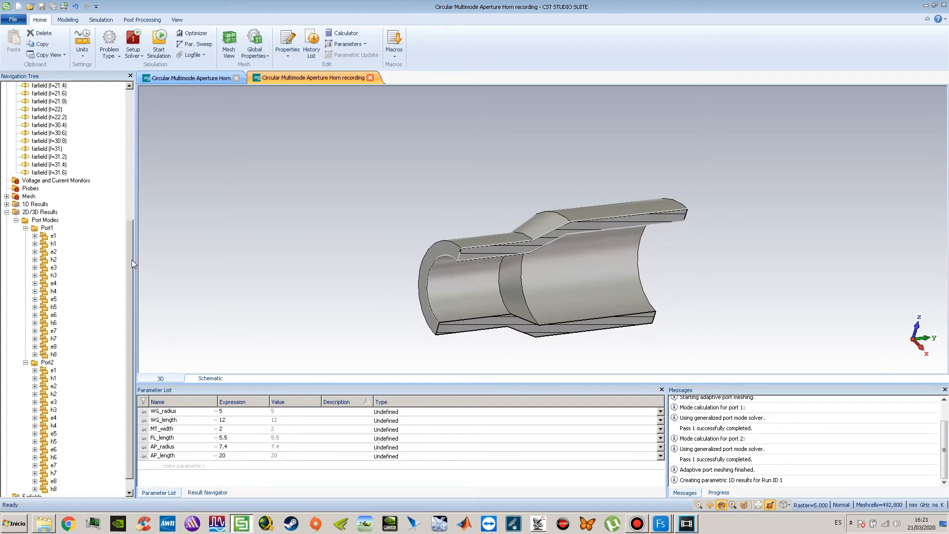
left_click_drag(131, 259, 129, 132)
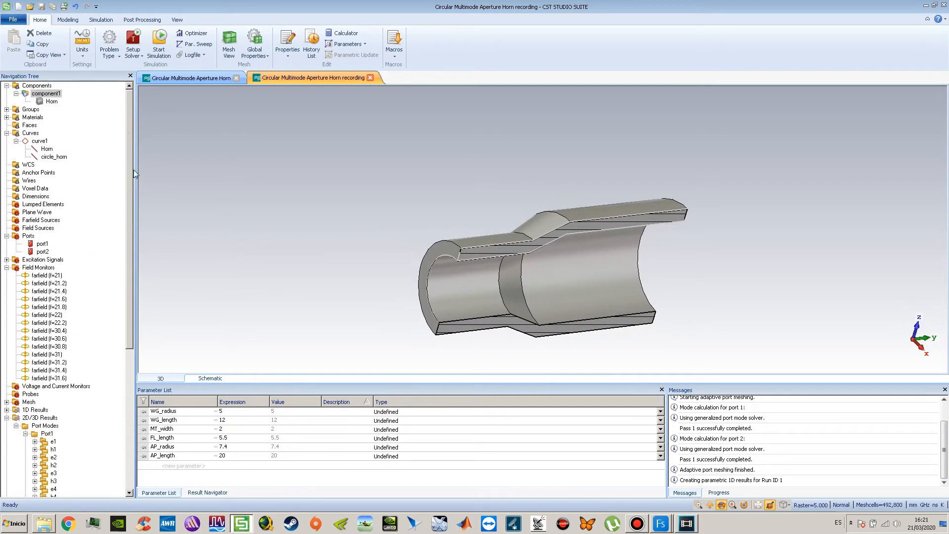
left_click_drag(130, 171, 130, 314)
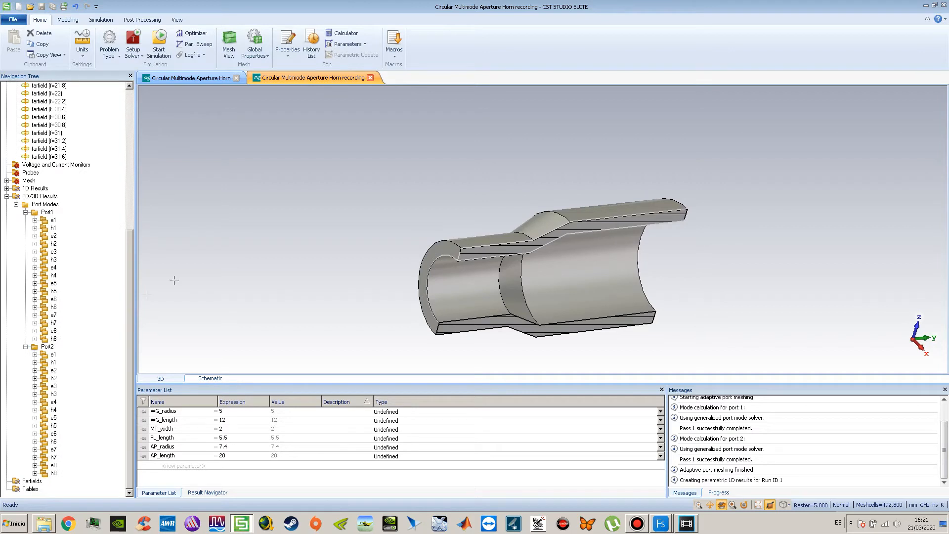
left_click_drag(516, 273, 475, 254)
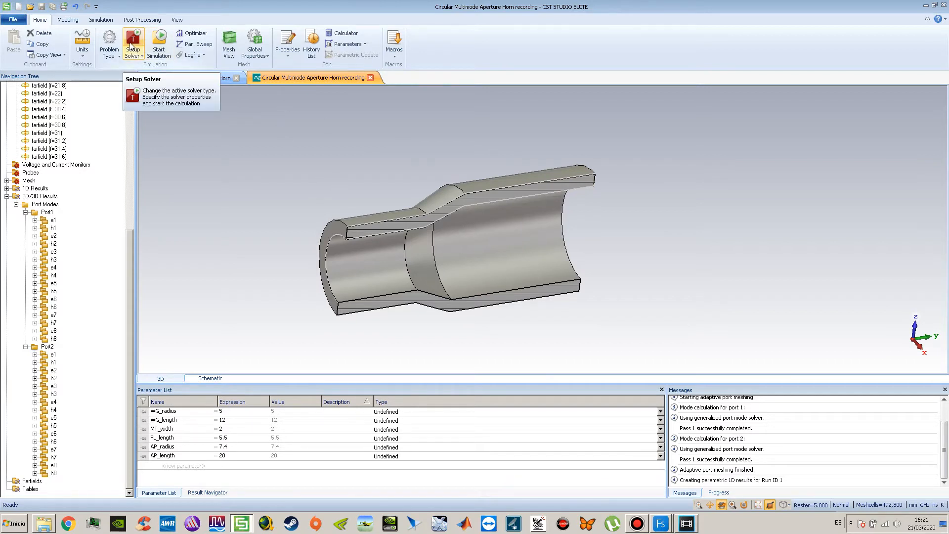
Step: In the time domain solver settings, disable calculating port modes only and choose All Ports as the source type without starting the solver
left_click(132, 42)
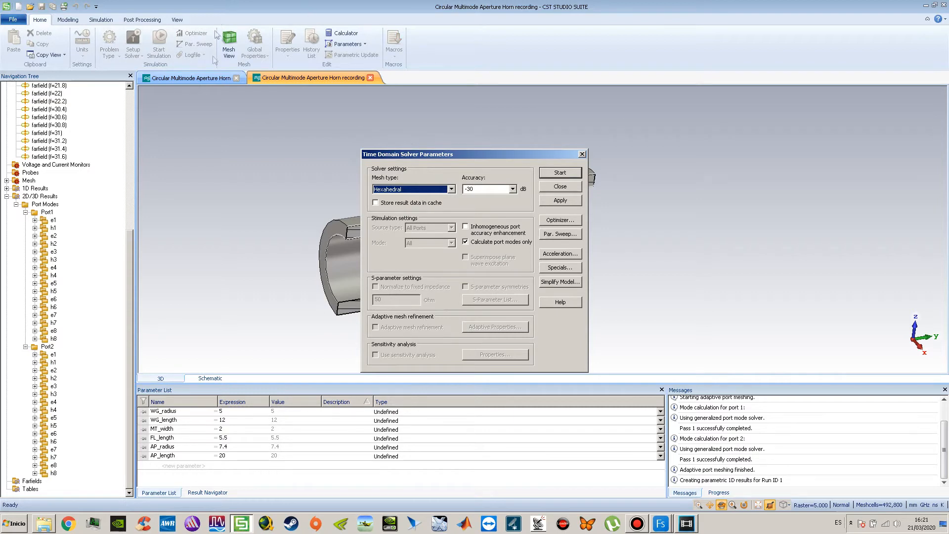
left_click(465, 241)
left_click(451, 229)
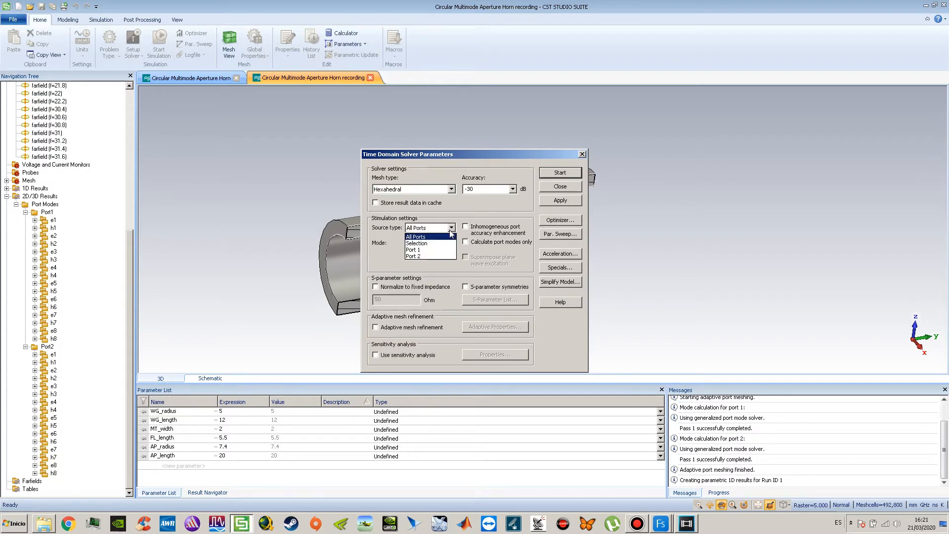
left_click(434, 237)
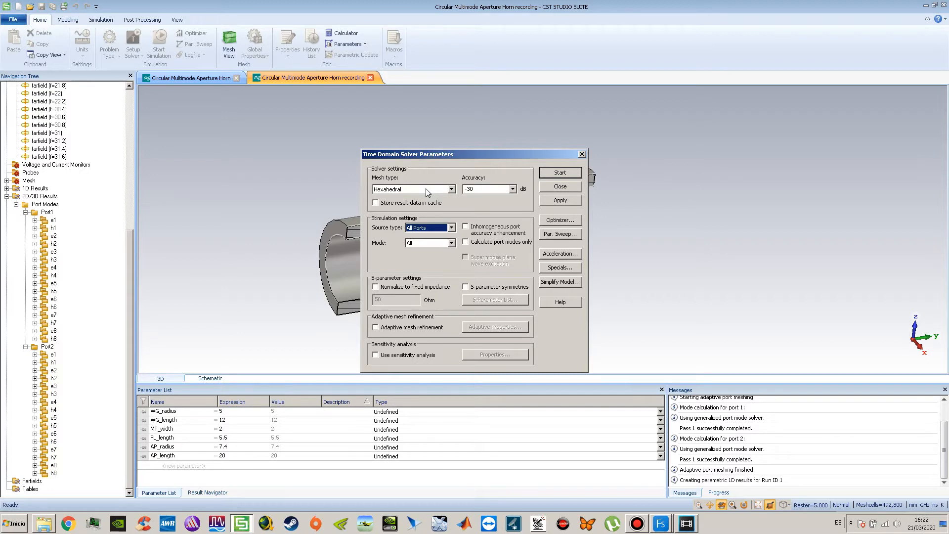
left_click(566, 186)
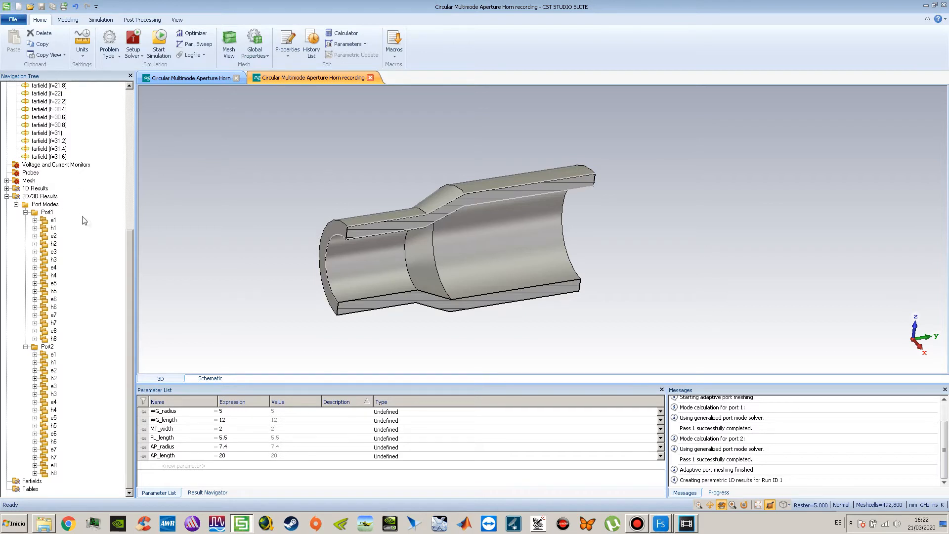
Step: Set the number of modes of waveguide port1 to 1 and accept the deletion of the existing results
left_click_drag(130, 243, 129, 164)
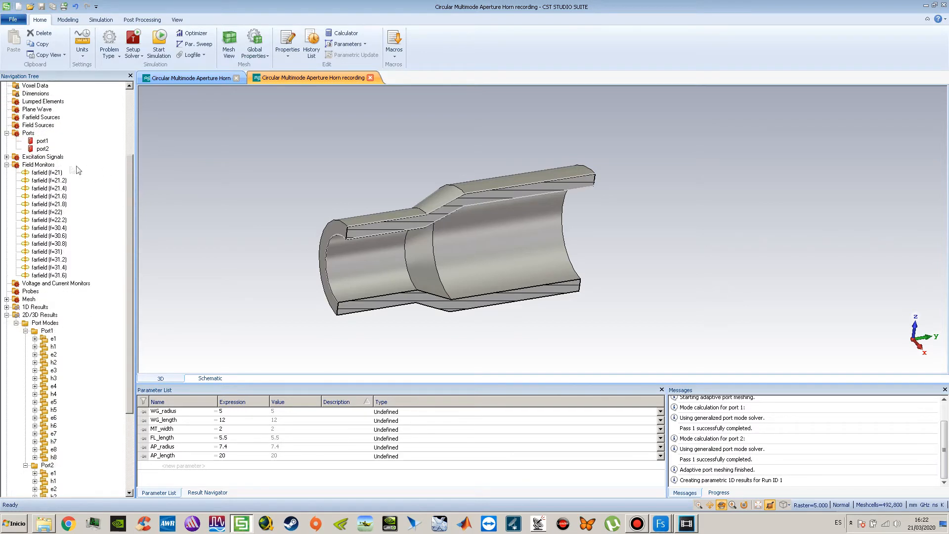
left_click(7, 165)
scroll(129, 184, "up", 2)
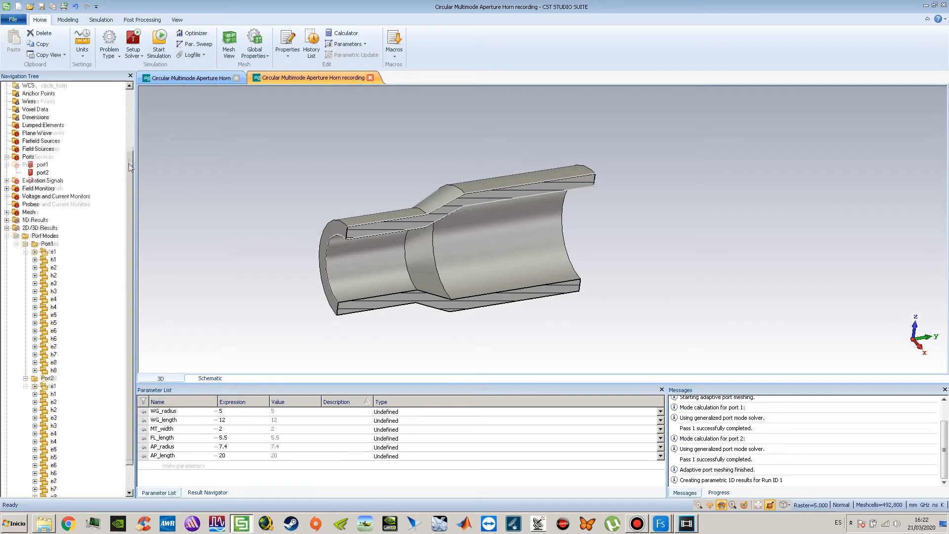
double_click(43, 173)
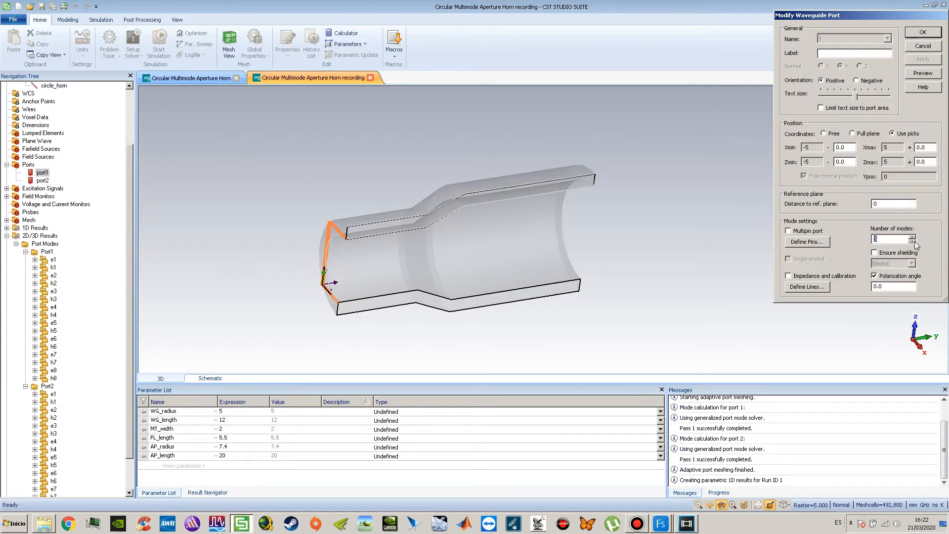
left_click(911, 34)
left_click(823, 206)
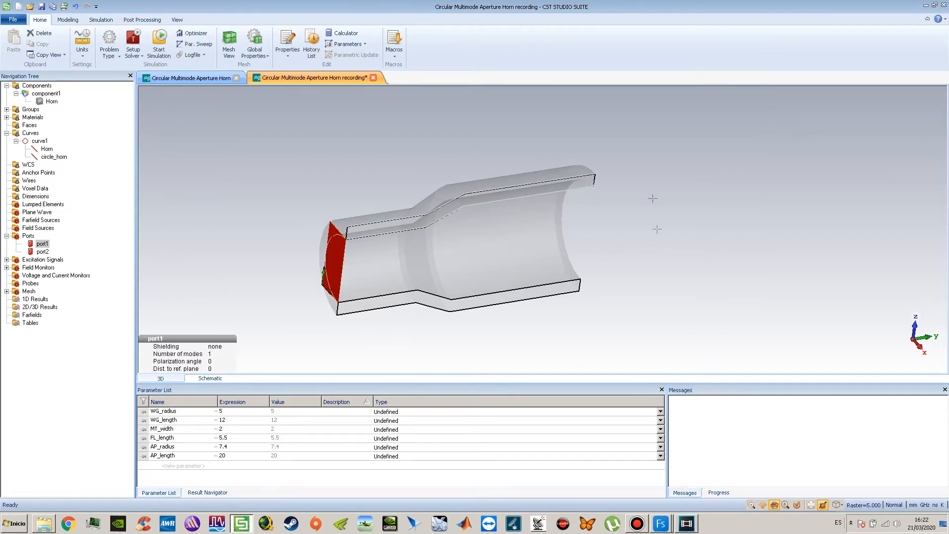
Step: Set the number of modes of waveguide port2 to 1
left_click_drag(406, 252, 425, 192)
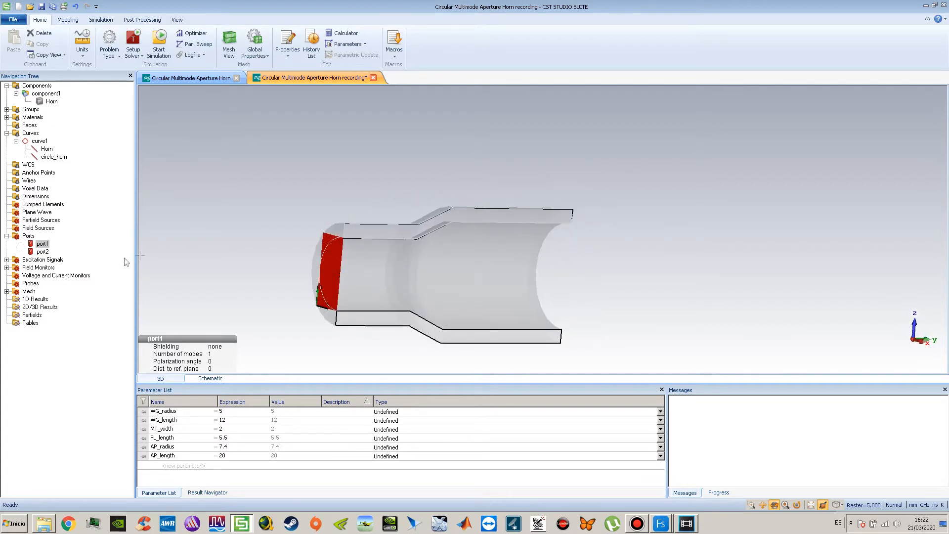
double_click(43, 252)
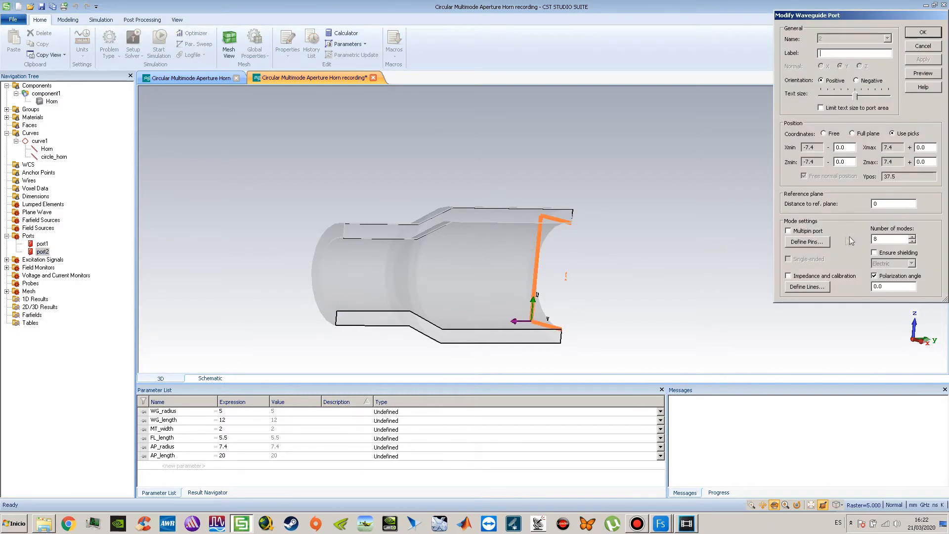
left_click(913, 242)
left_click(920, 33)
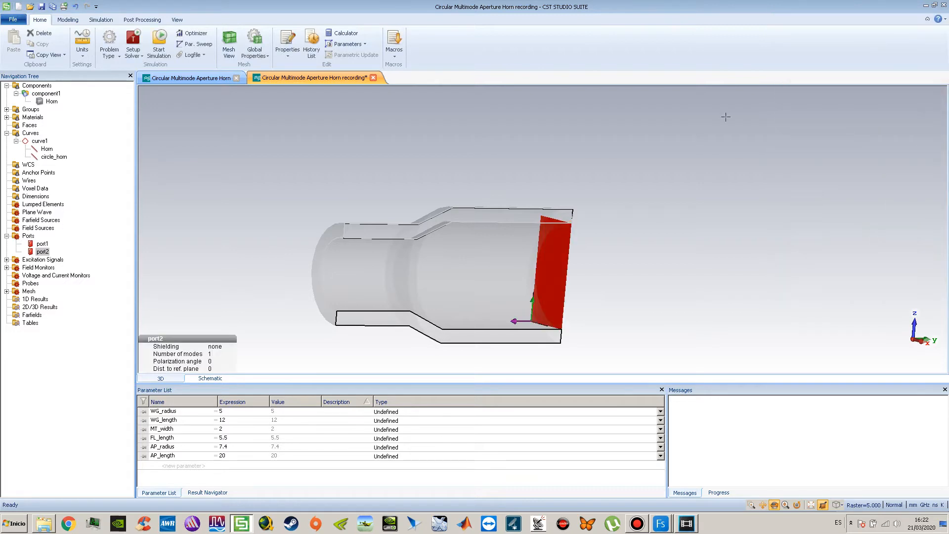
Step: In the time domain solver settings, disable calculating port modes only, keep All Ports as the source type, and start the simulation
left_click(43, 244)
left_click_drag(247, 221, 278, 219)
left_click(133, 40)
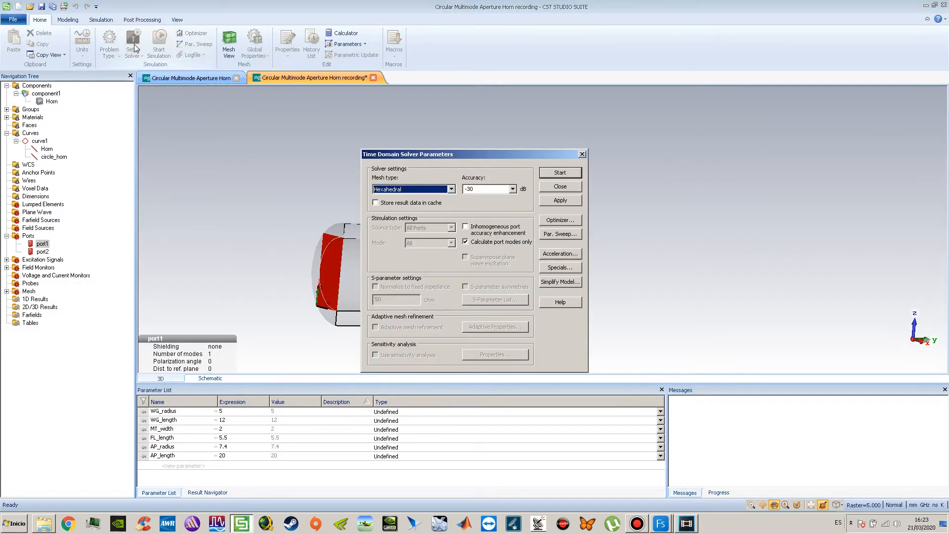
left_click_drag(420, 157, 618, 124)
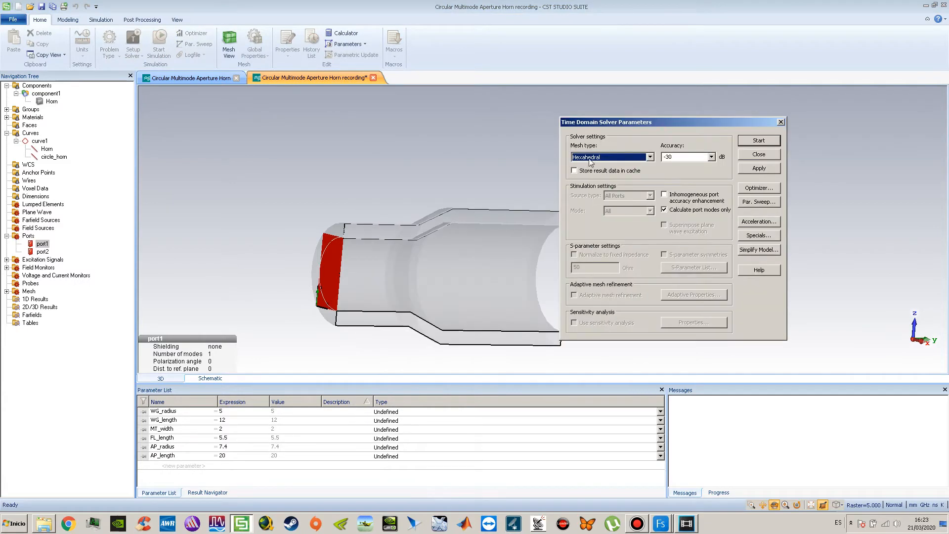
left_click(684, 211)
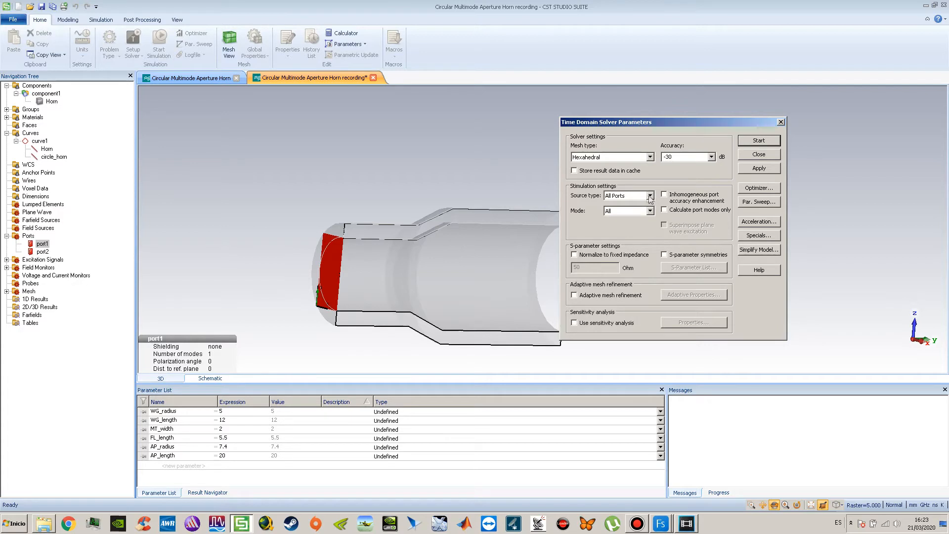
left_click(632, 197)
left_click(632, 197)
left_click(758, 140)
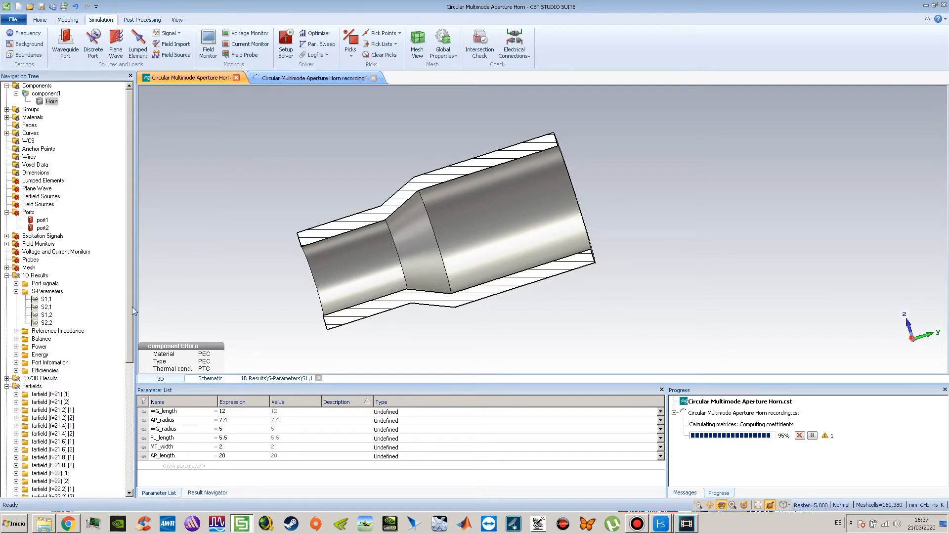
Step: In the Circular Multimode Aperture Horn project, plot all S-parameters together and inspect the horn's cutaway with both ports from several angles
scroll(132, 307, "down", 3)
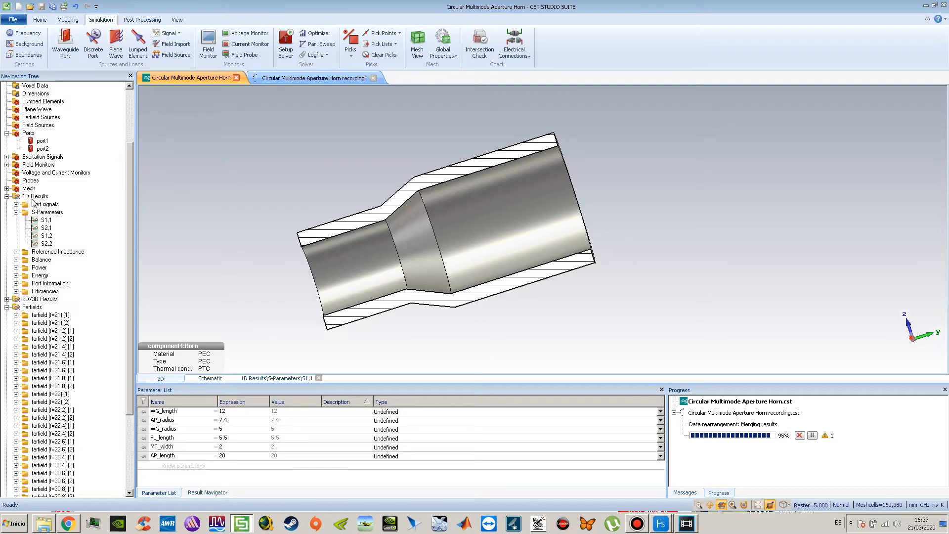
left_click(50, 214)
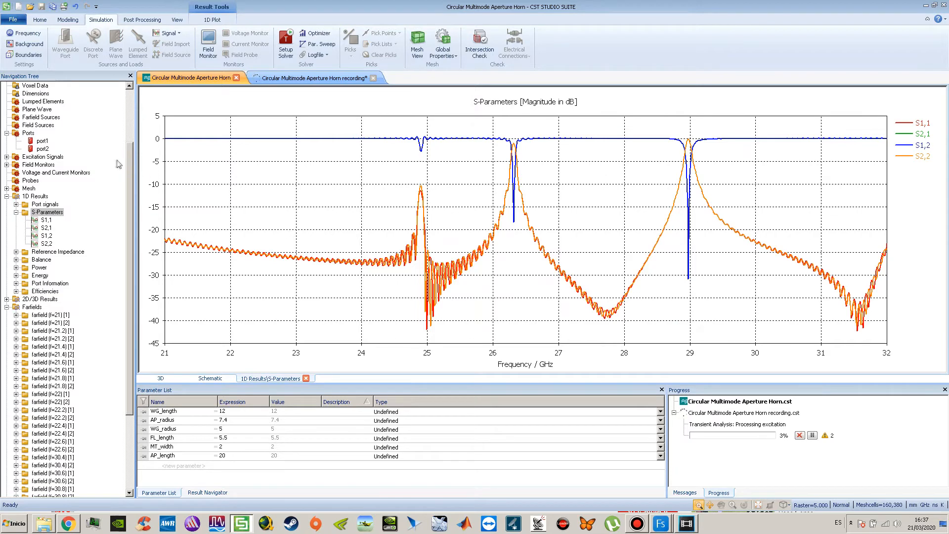
scroll(119, 105, "up", 3)
left_click(49, 100)
left_click_drag(445, 244, 553, 211, "ctrl")
left_click(30, 213)
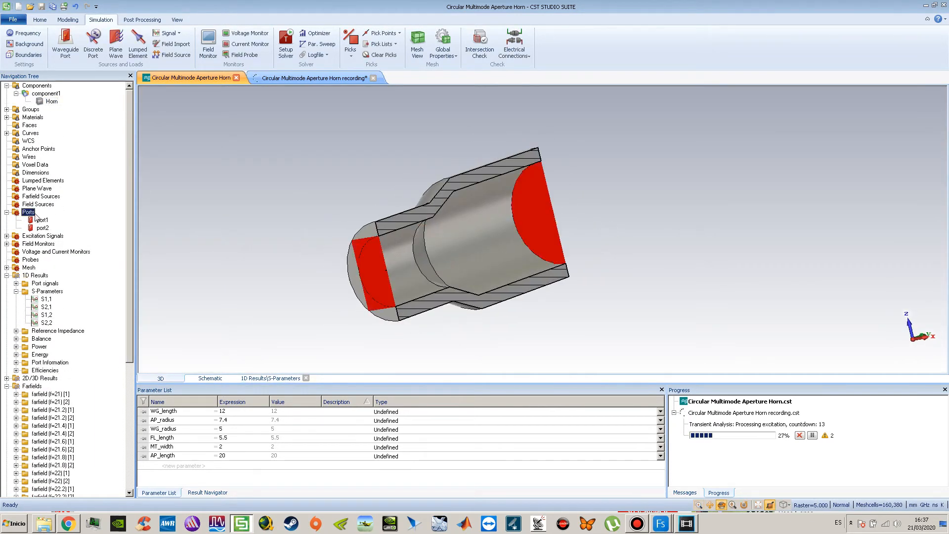
left_click_drag(414, 253, 339, 251)
left_click_drag(401, 260, 528, 253)
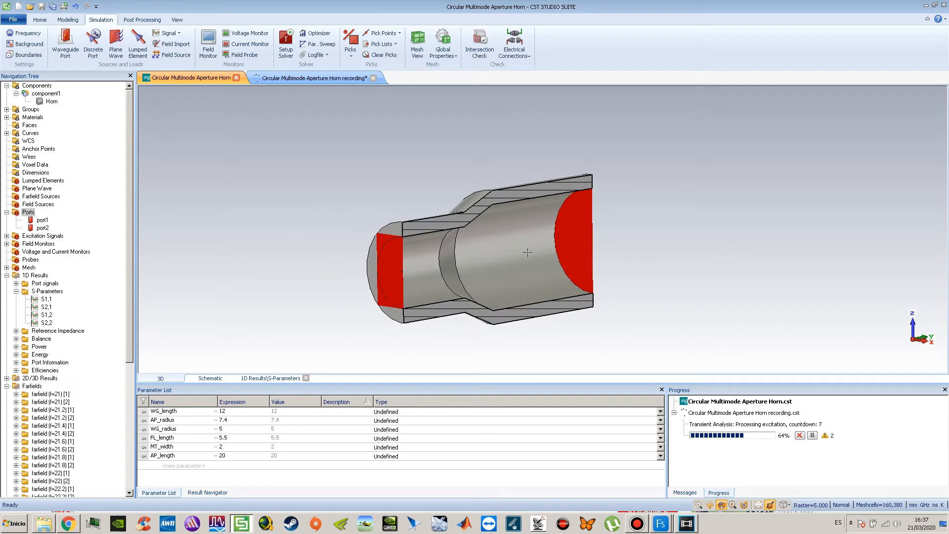
Step: Check the number of modes of port1 and port2 without changing them, and view both ports together in the horn
double_click(43, 221)
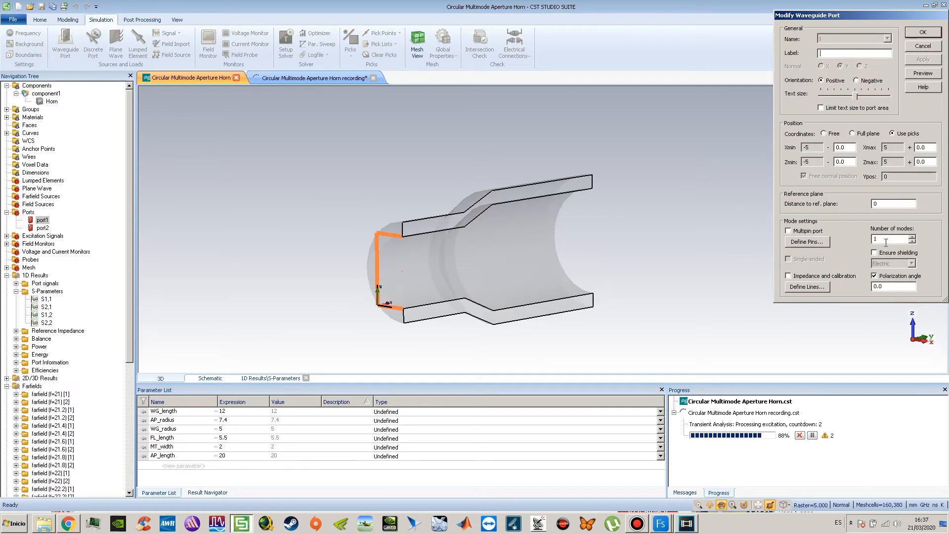
left_click(923, 46)
left_click(47, 228)
double_click(47, 229)
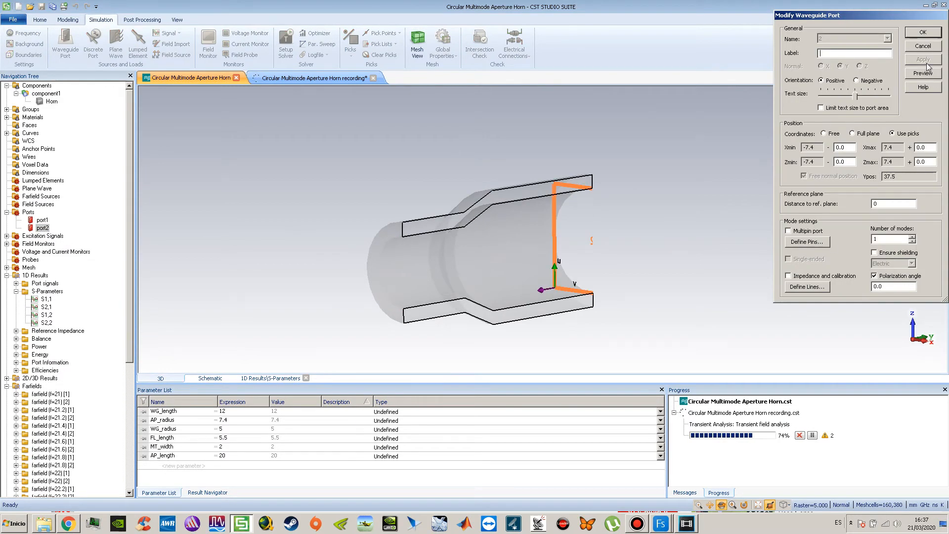
left_click(923, 46)
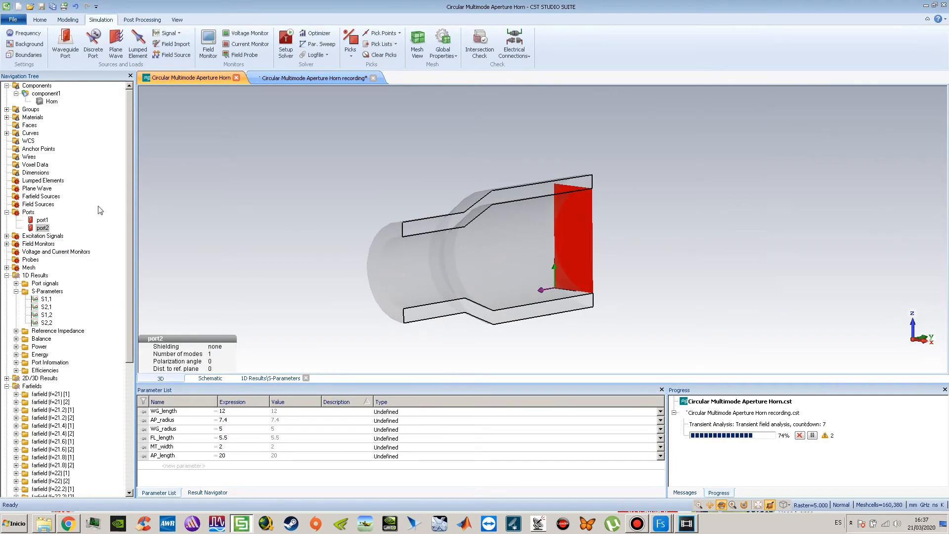
left_click(28, 212)
left_click_drag(376, 218, 352, 197)
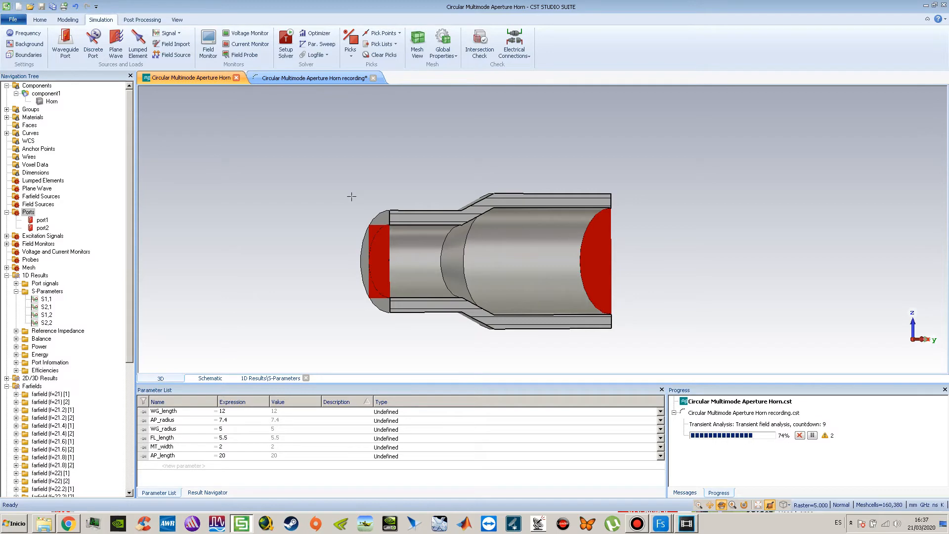
Step: Plot the swept S1,1, S2,1, S1,2 and S2,2 results one after another
scroll(132, 341, "down", 1)
scroll(132, 341, "down", 2)
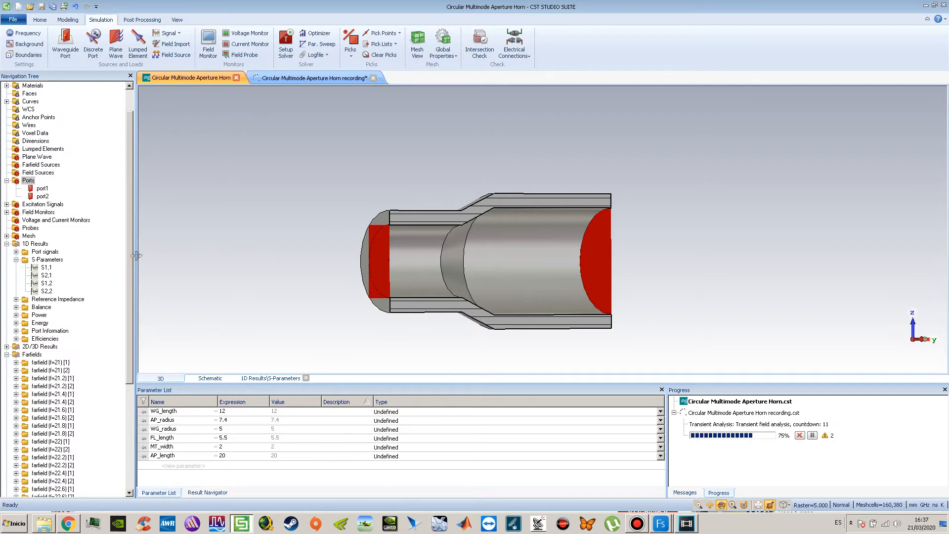
left_click(46, 267)
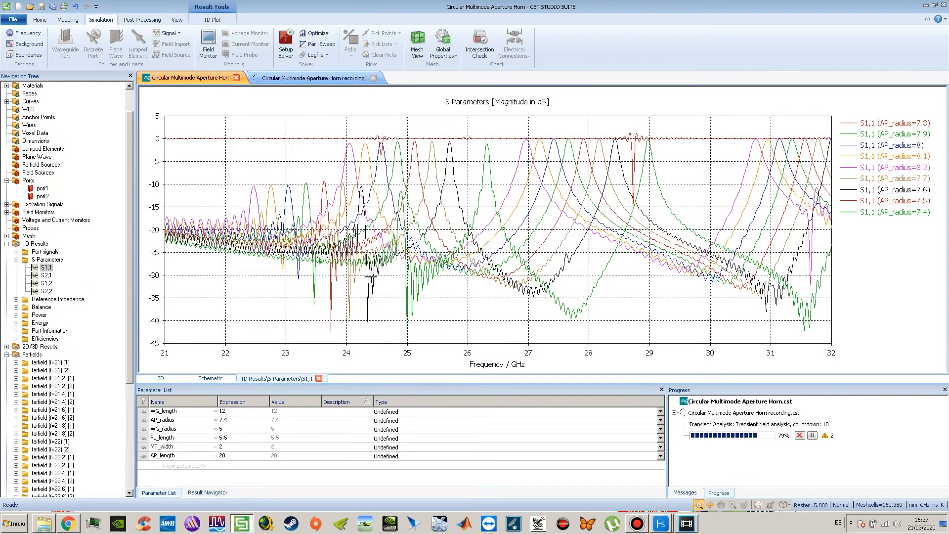
left_click(47, 277)
left_click(46, 283)
left_click(46, 292)
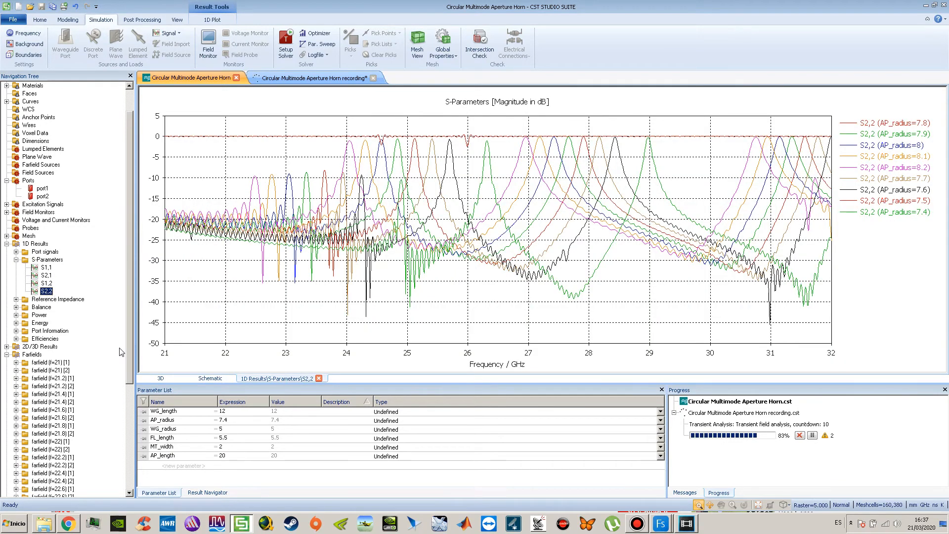
Step: Review the AP_radius result runs and the linear sweep definition in Sequence 1 without starting the parameter sweep
left_click(208, 492)
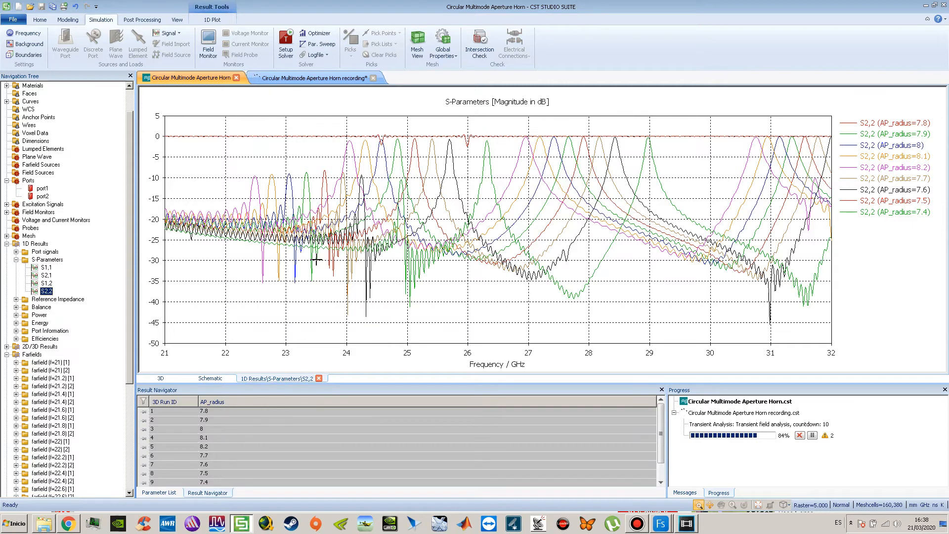
left_click(322, 45)
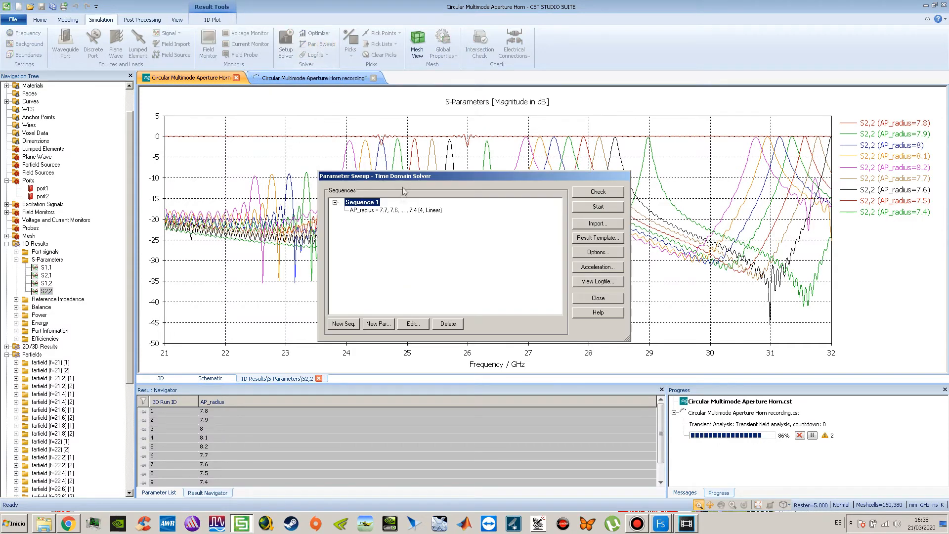
left_click(403, 212)
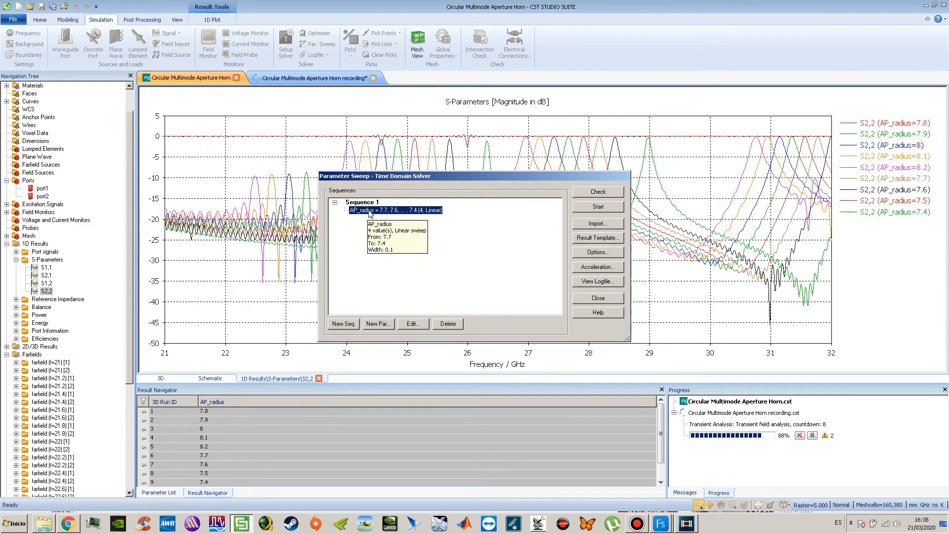
double_click(369, 212)
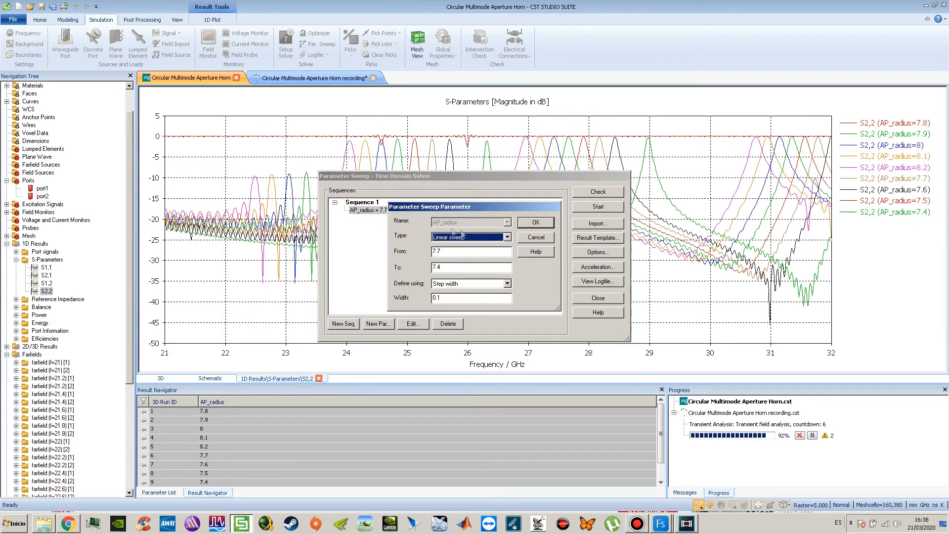
left_click(536, 223)
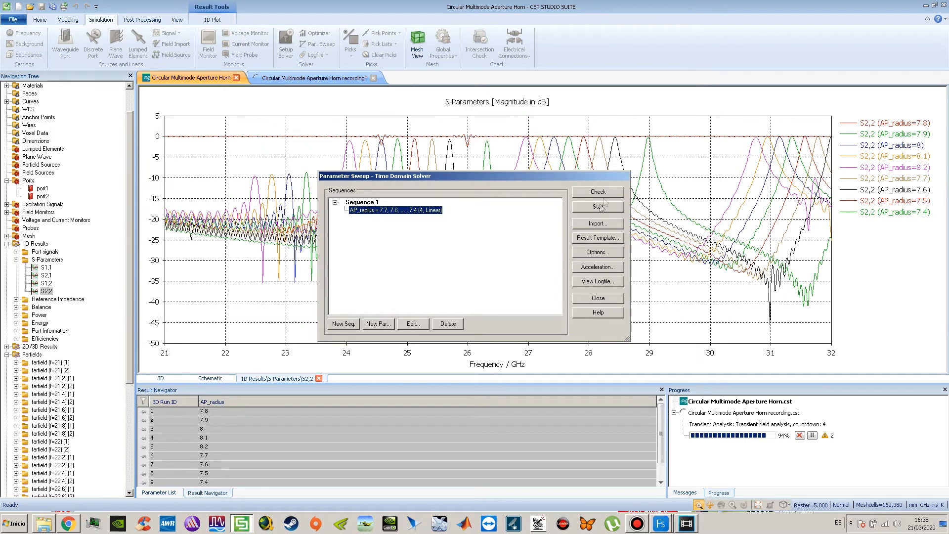
left_click(599, 298)
Step: Plot S1,1 and highlight its curves cumulatively for AP_radius 7.8, 7.9, 8, 8.1, 8.2, 7.7, 7.6, 7.5 and 7.4
left_click(46, 267)
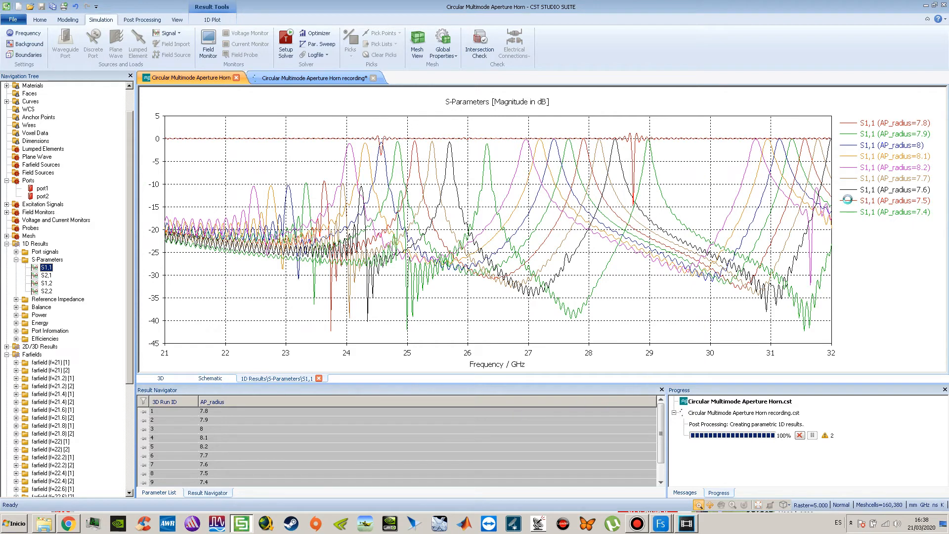
left_click(881, 127)
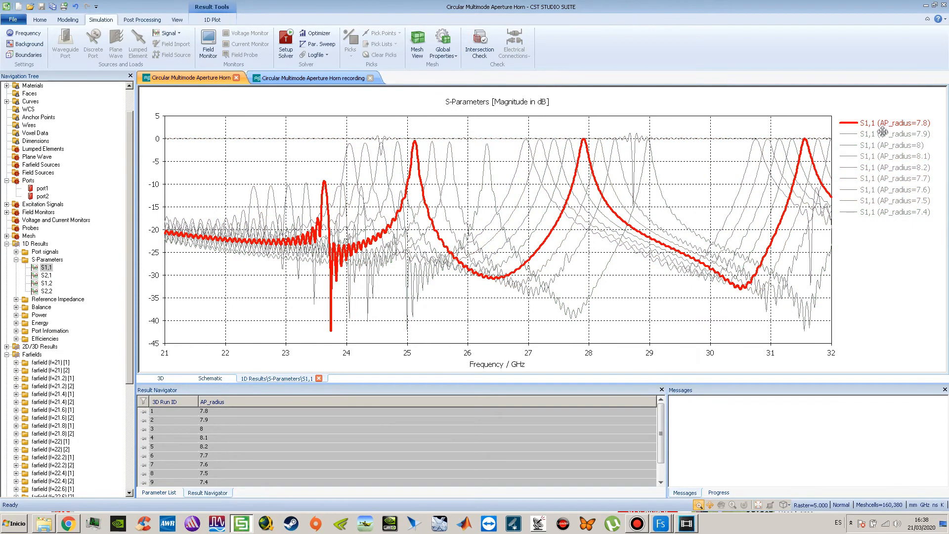
left_click(884, 135, "ctrl")
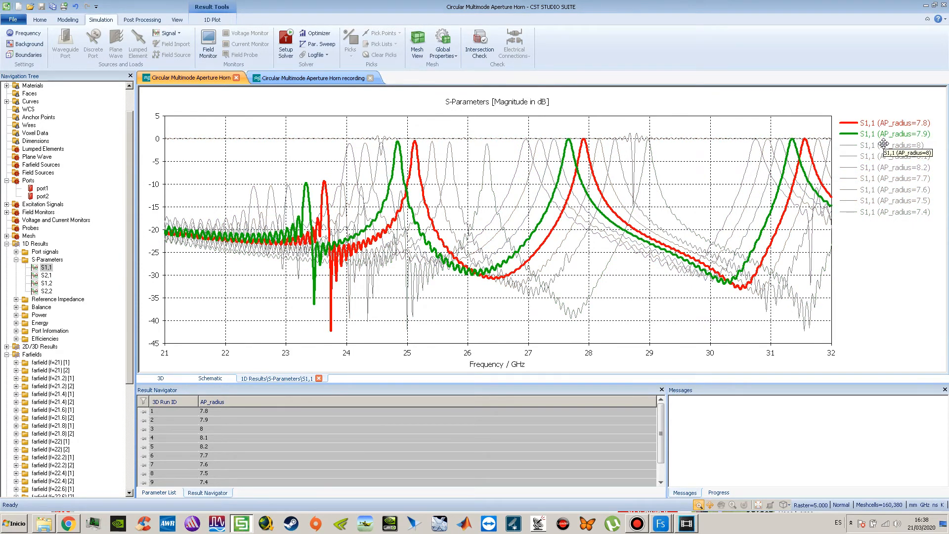
left_click(883, 145, "ctrl")
left_click(882, 156, "ctrl")
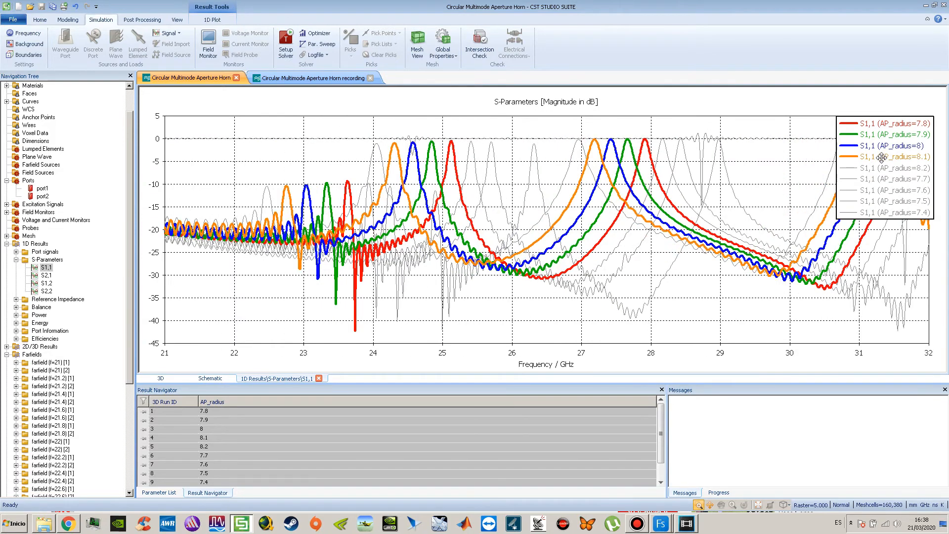
left_click(881, 168, "ctrl")
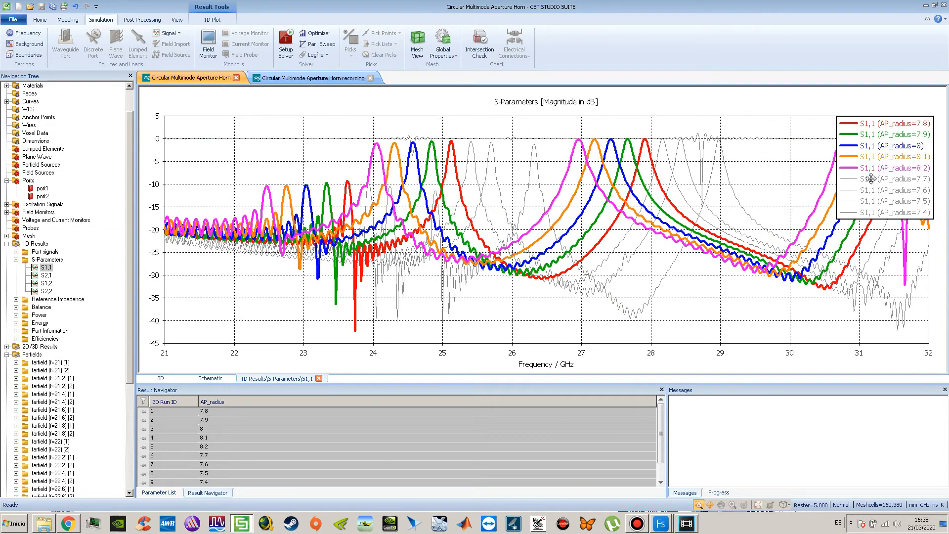
left_click(871, 181, "ctrl")
left_click(871, 190, "ctrl")
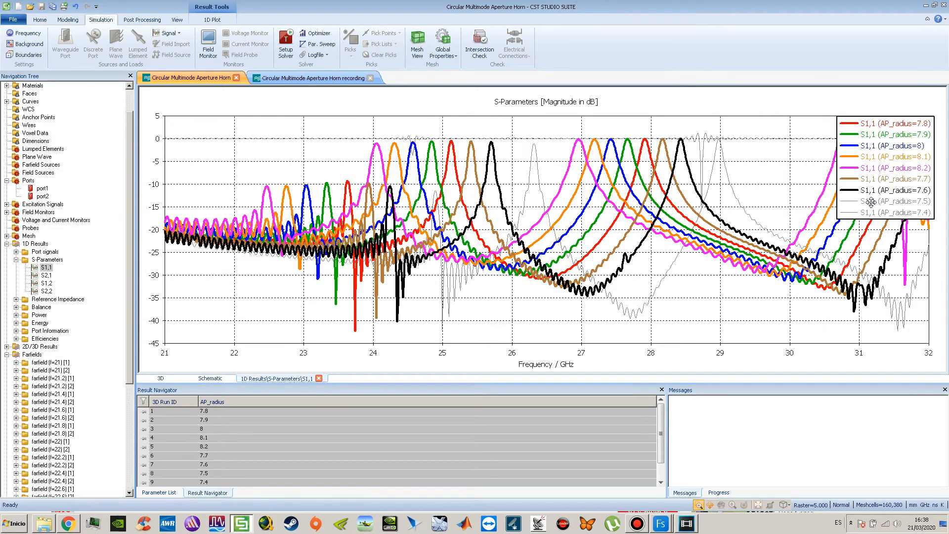
left_click(871, 201, "ctrl")
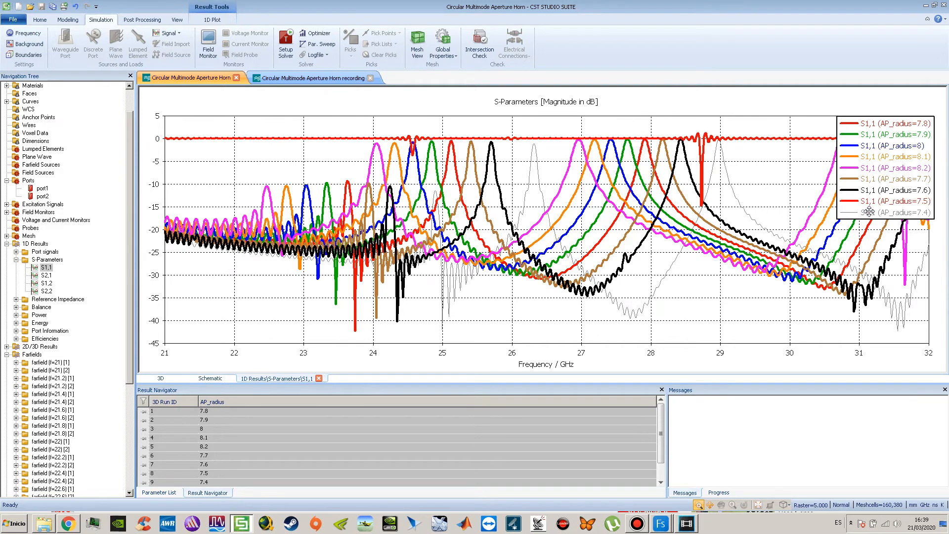
left_click(870, 212, "ctrl")
left_click_drag(891, 181, 915, 213)
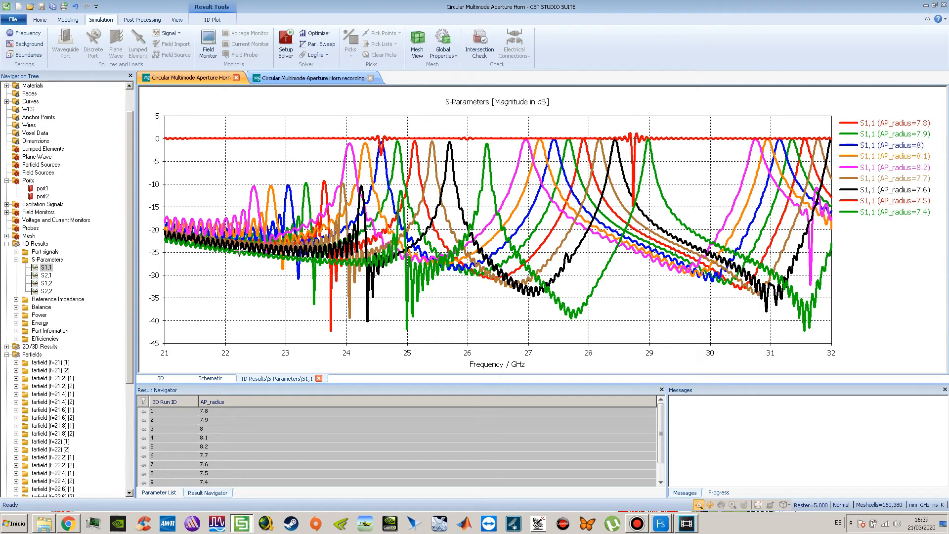
Step: Show an axis marker on the S1,1 plot, move it to about 21.689 GHz, and highlight the AP_radius=7.6 curve
right_click(203, 216)
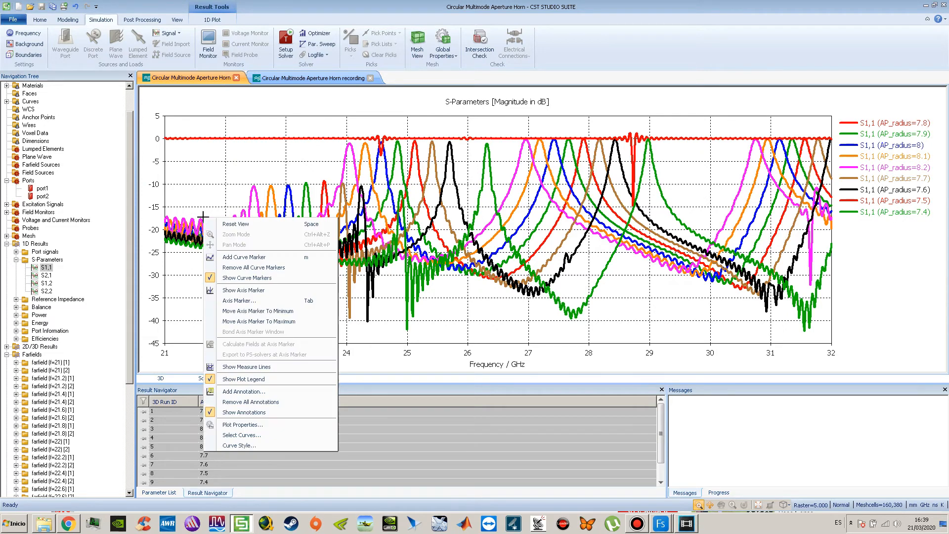
left_click(235, 290)
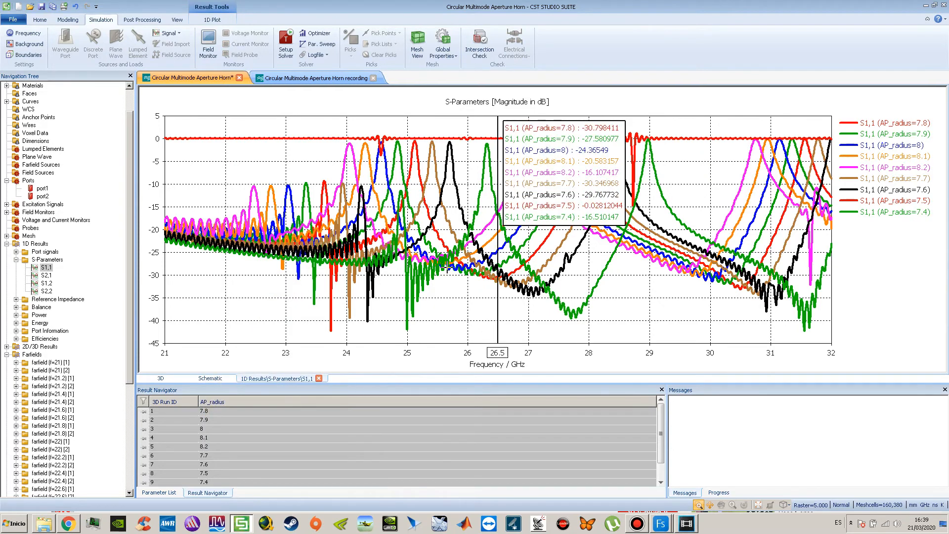
mouse_move(498, 292)
left_mouse_down()
mouse_move(193, 299)
mouse_move(208, 303)
left_mouse_up()
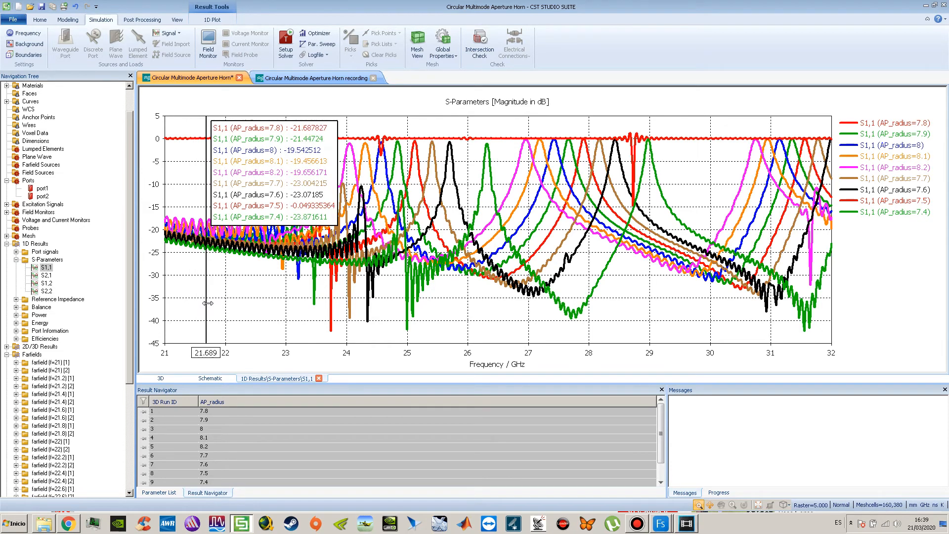
left_click(905, 190)
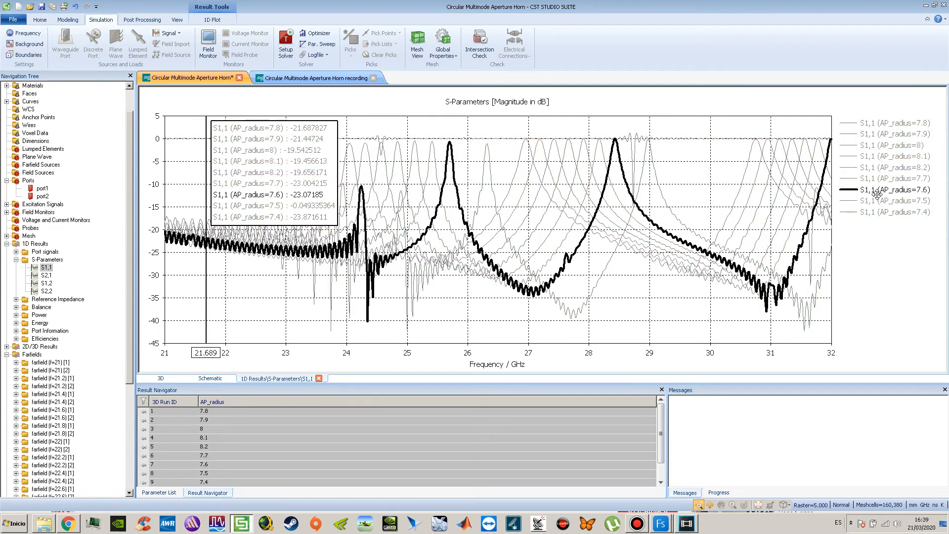
Step: Shift the marker's value box clear of the axis marker on the S1,1 plot and move the marker to about 21.713 GHz
mouse_move(277, 194)
left_mouse_down()
mouse_move(302, 196)
mouse_move(292, 194)
left_mouse_up()
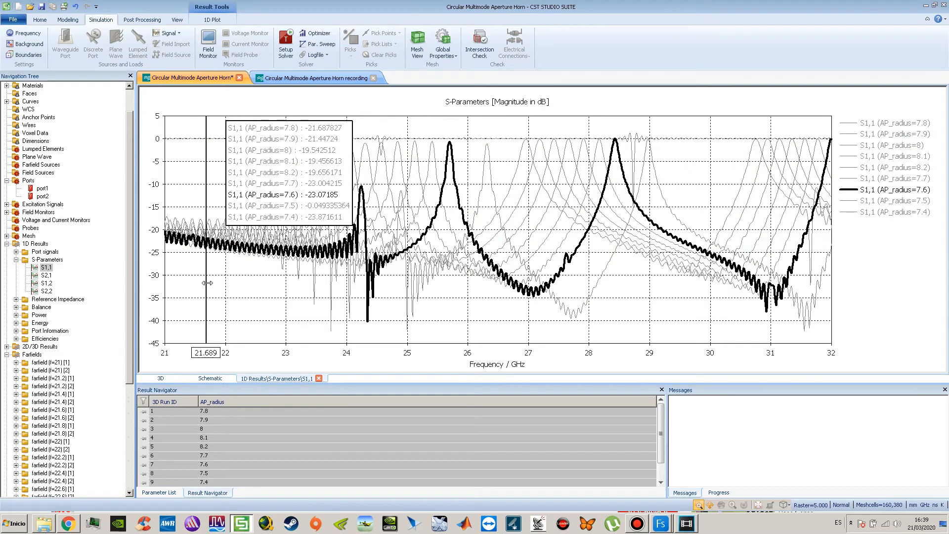
left_click_drag(207, 283, 209, 283)
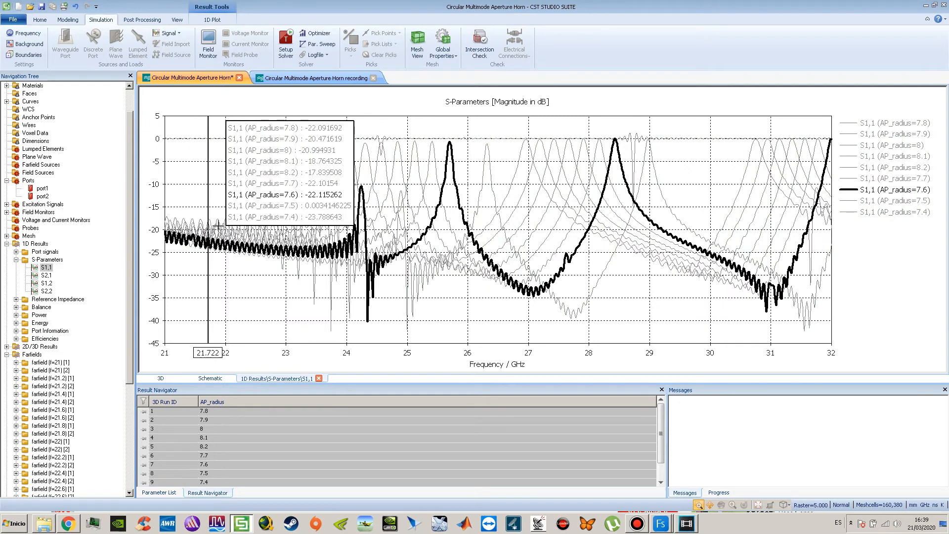
left_click_drag(210, 324, 209, 311)
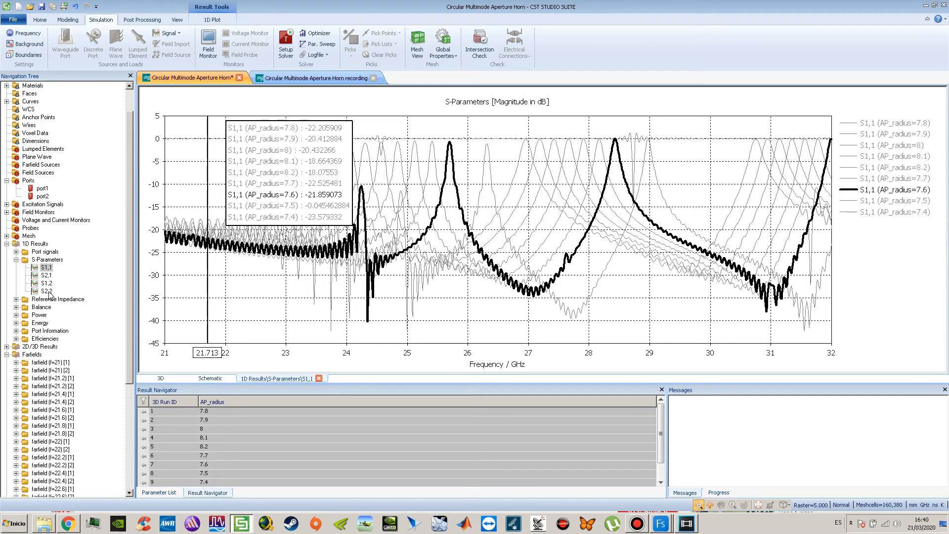
Step: Plot S2,2, move the axis marker to about 31.009 GHz, and reposition its value box in the lower middle of the plot
left_click(46, 291)
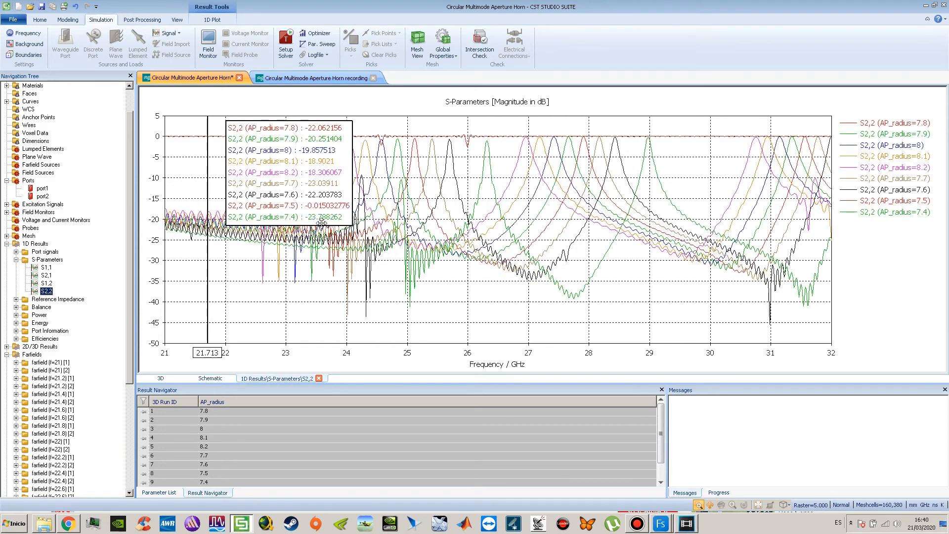
left_click_drag(210, 283, 774, 303)
left_click_drag(774, 303, 775, 302)
left_click_drag(286, 210, 545, 314)
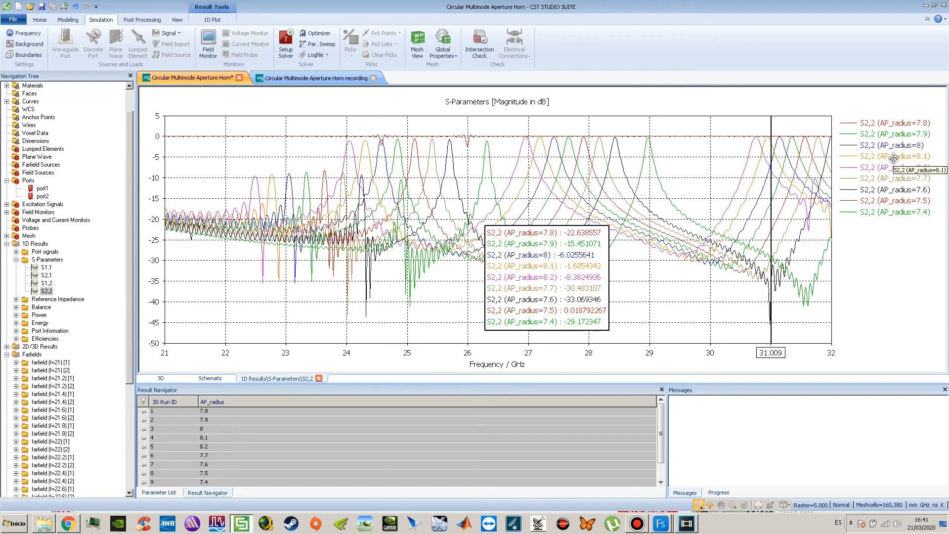
Step: Highlight the S2,2 curves for AP_radius 7.4, 7.6, 7.7 and 8.2 together, leaving the 7.5 curve unhighlighted
left_click(892, 213)
left_click(894, 201, "ctrl")
left_click(894, 201, "ctrl")
left_click(894, 201, "ctrl")
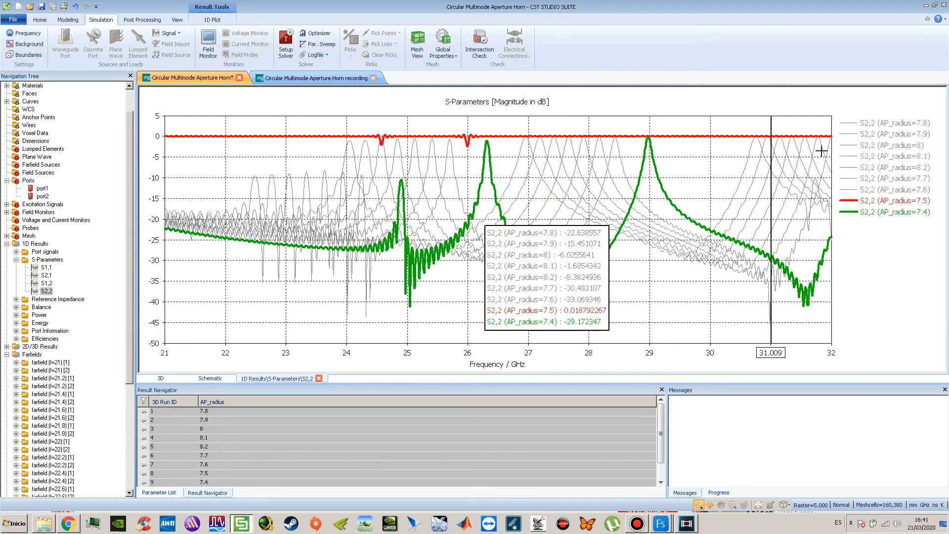
left_click(890, 200, "ctrl")
left_click(894, 190, "ctrl")
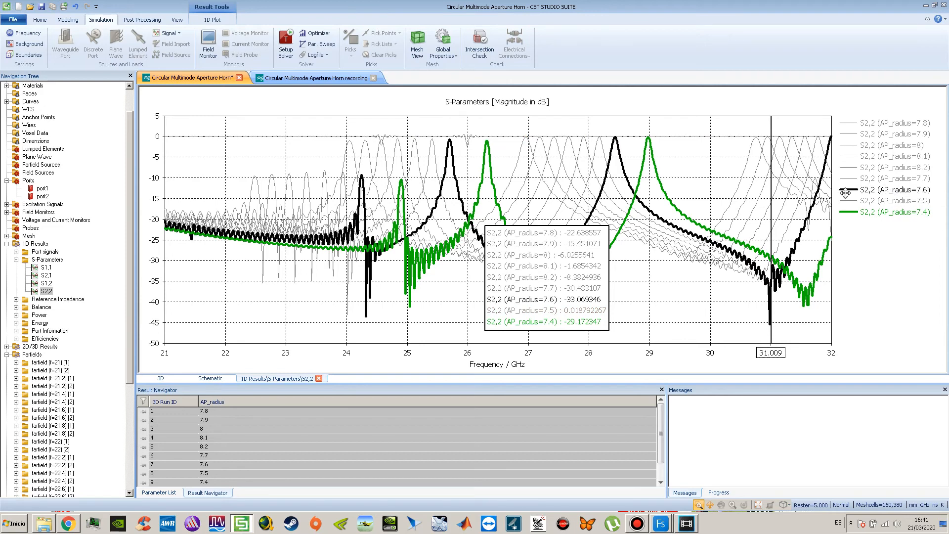
left_click(898, 179)
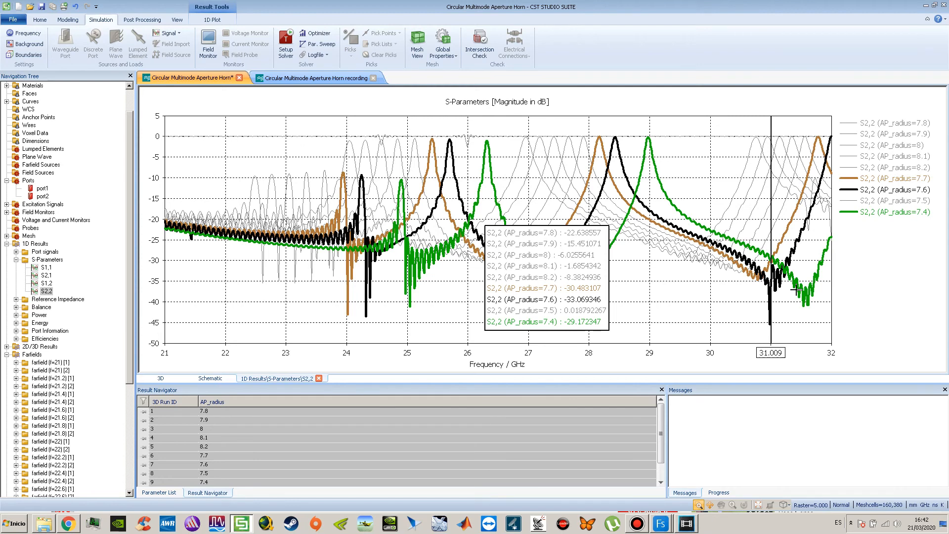
left_click(895, 169)
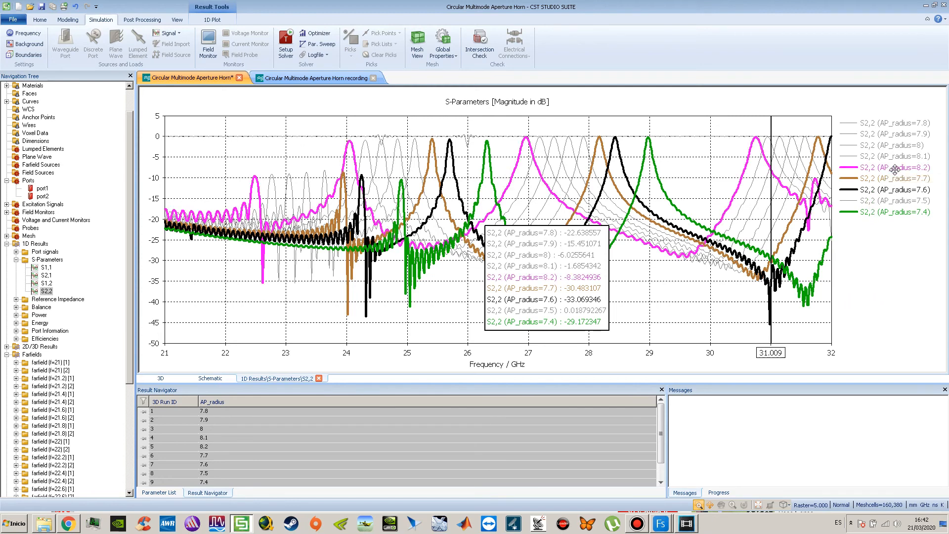